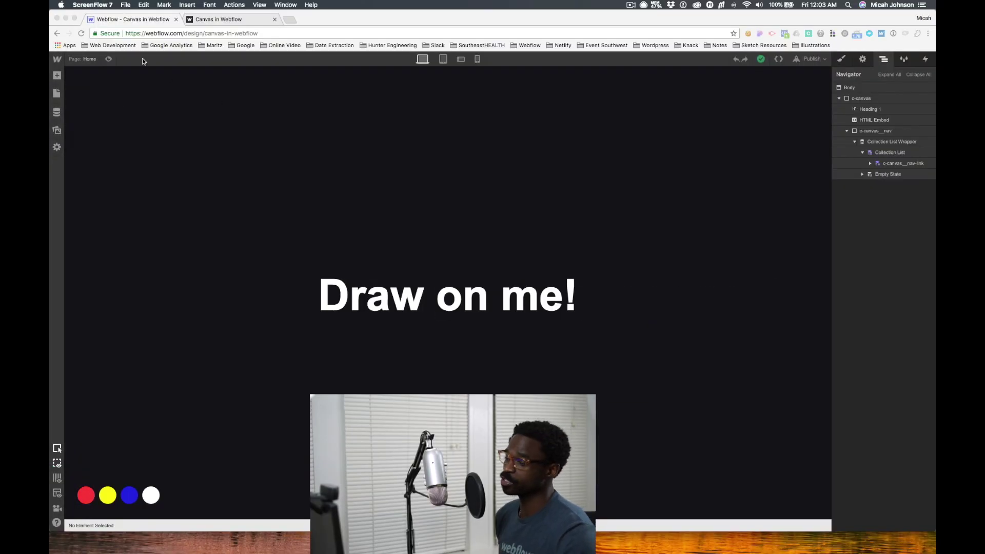
Step: Open the Canvas page in the designer from the Pages list
click(92, 60)
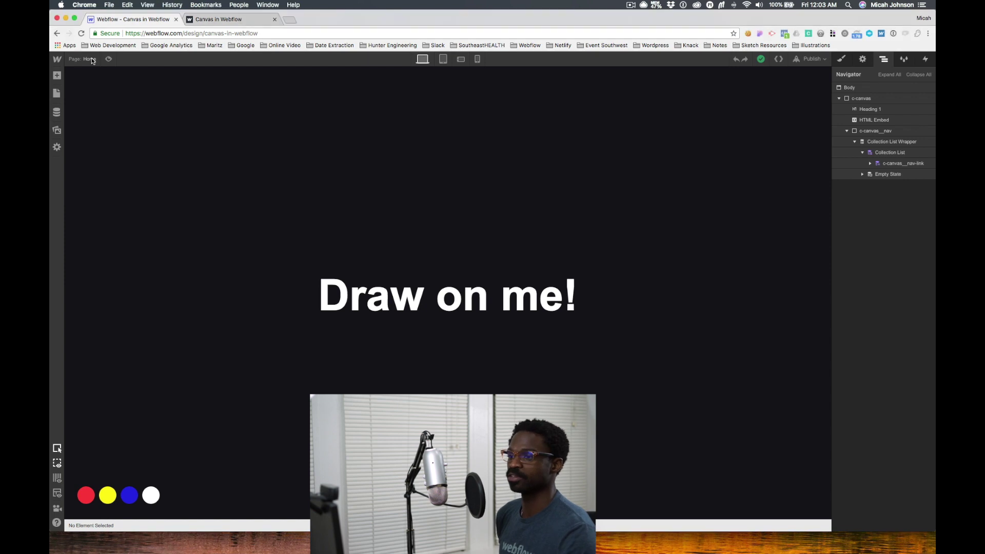
click(92, 59)
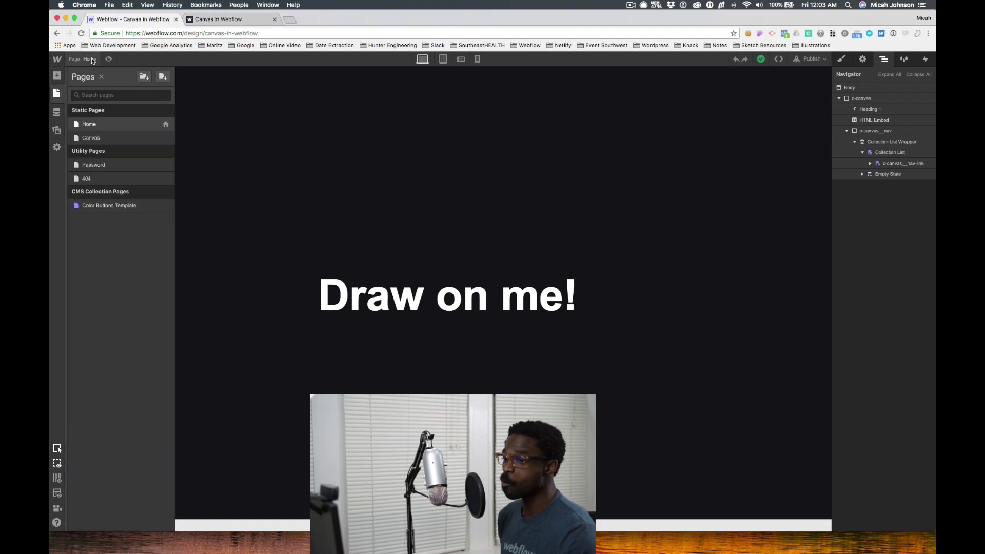
click(99, 136)
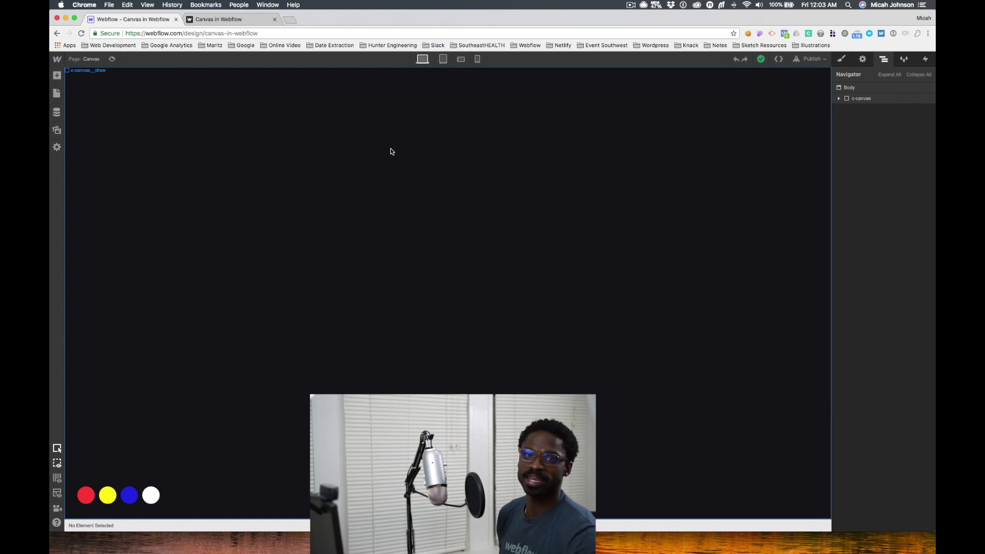
Step: Select the c-canvas wrapper and set its Position to Fixed
click(732, 115)
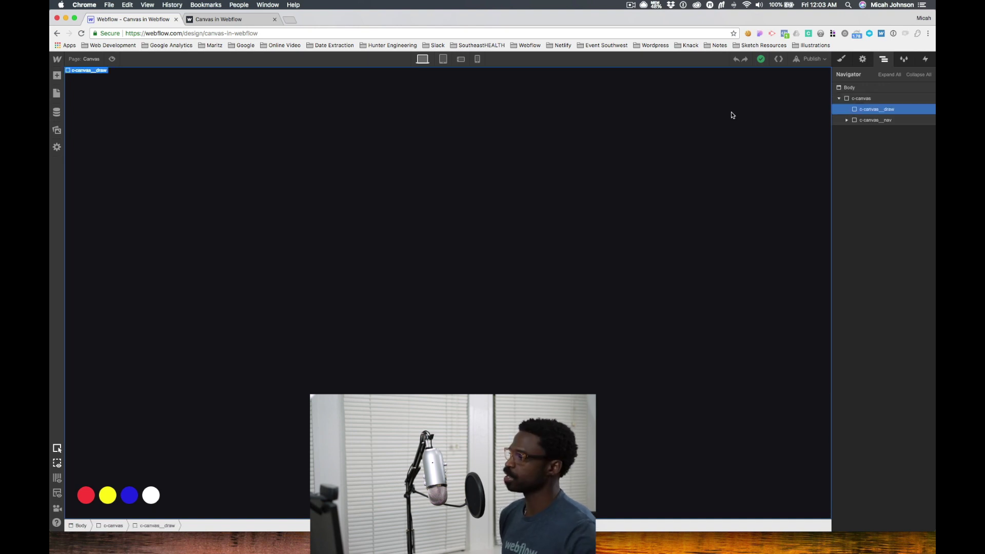
click(872, 98)
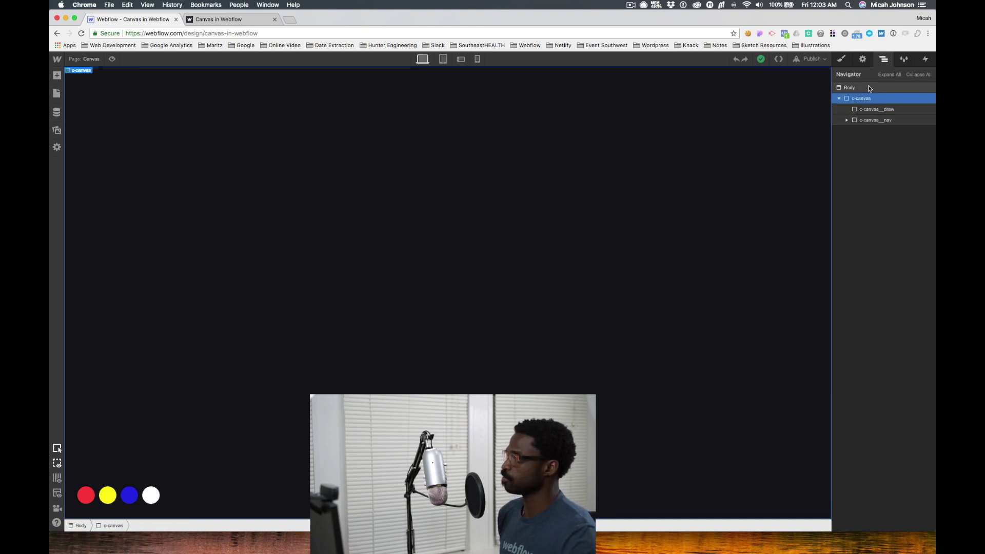
click(775, 9)
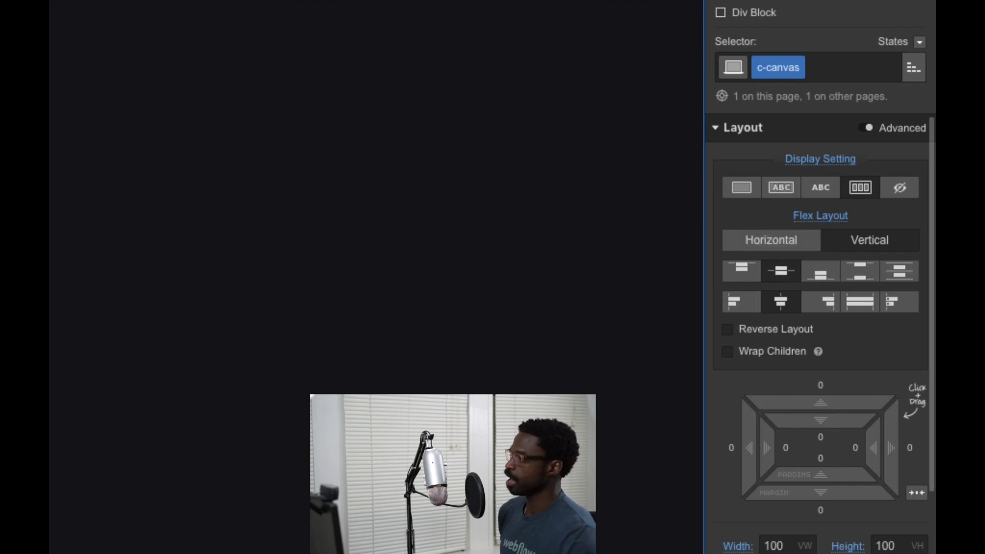
scroll(758, 487, down, 2)
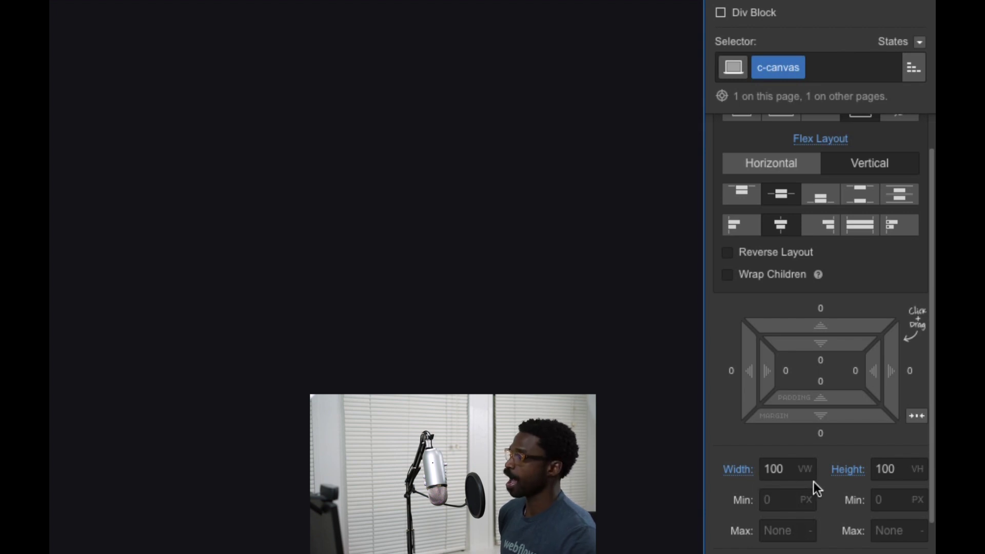
scroll(828, 499, down, 3)
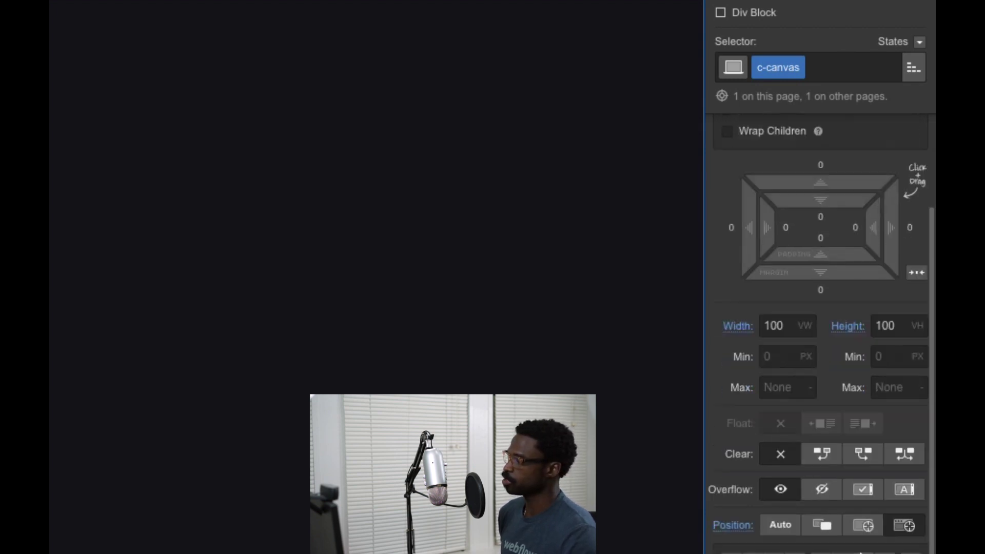
click(905, 525)
scroll(907, 523, down, 15)
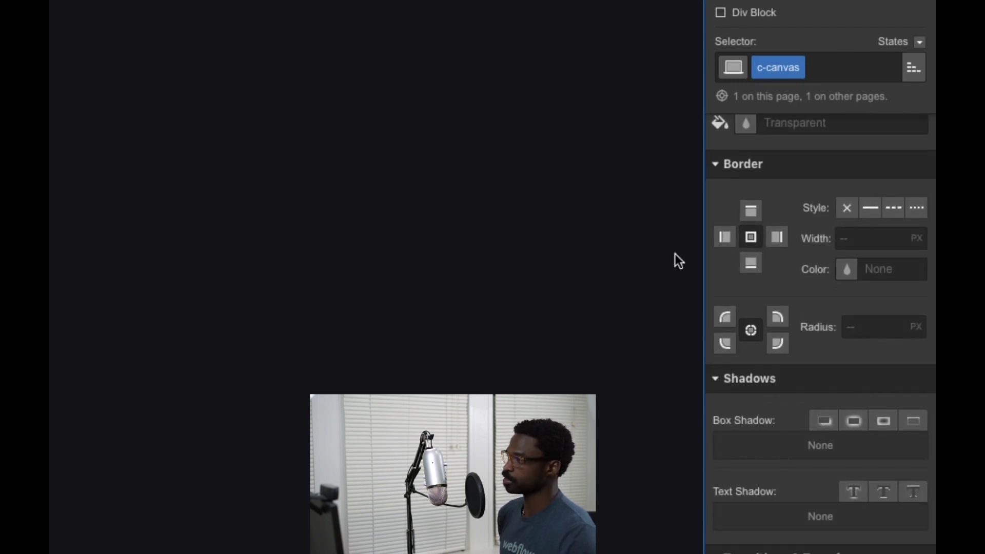
click(884, 58)
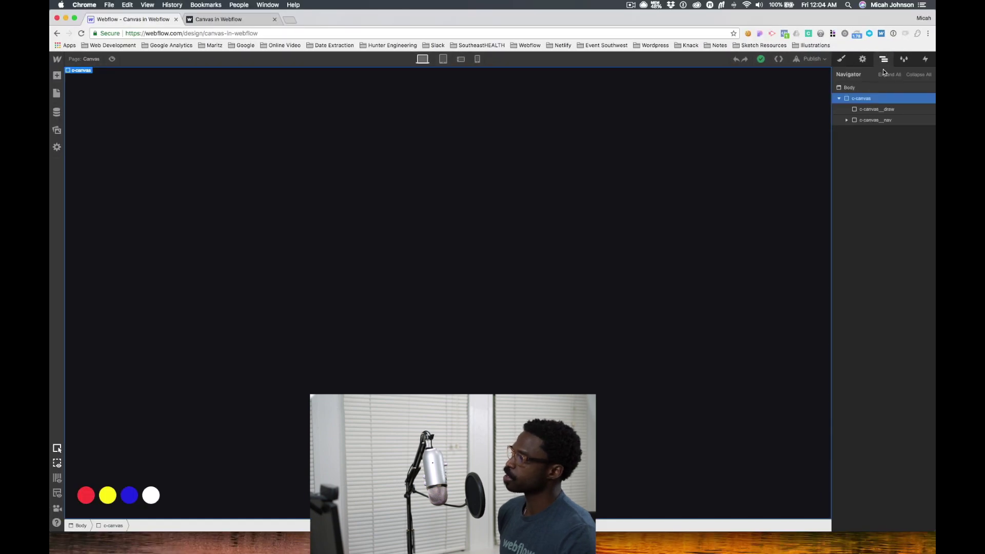
click(867, 109)
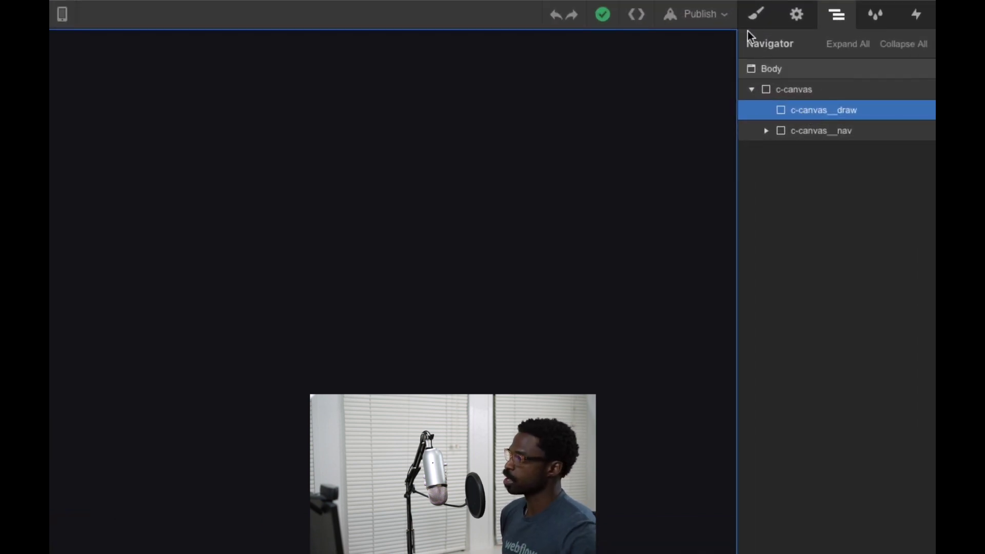
click(758, 24)
scroll(837, 287, down, 5)
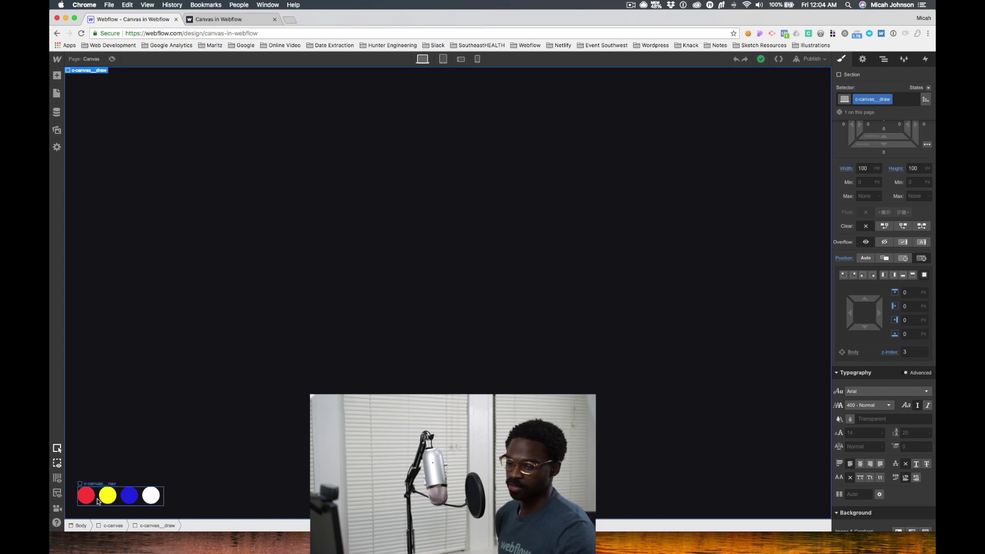
scroll(843, 384, down, 5)
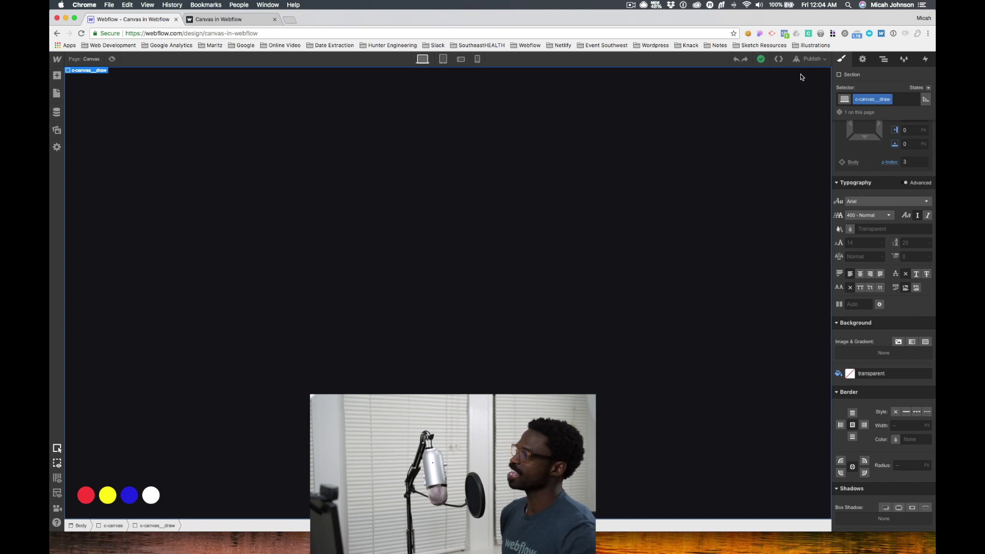
click(884, 59)
click(866, 88)
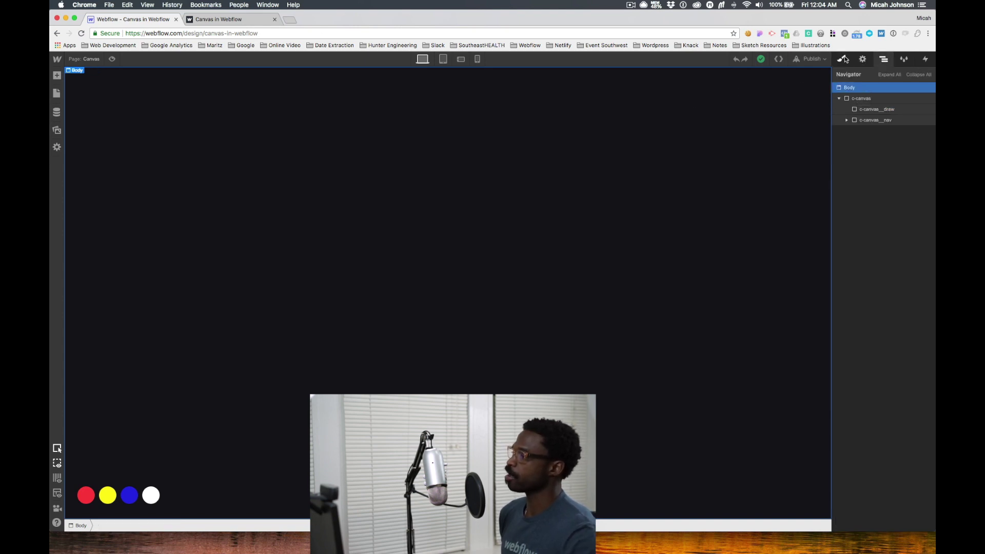
click(843, 59)
click(876, 97)
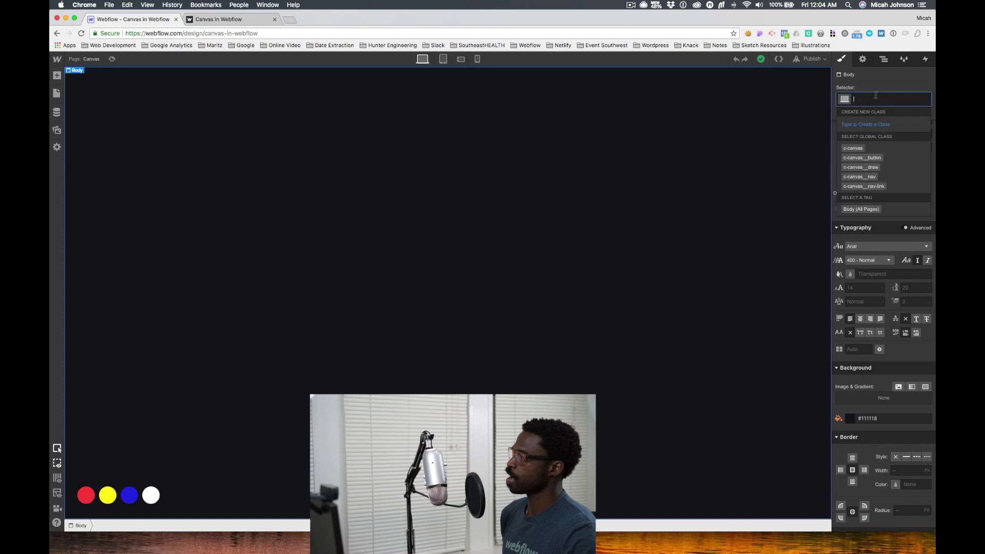
click(863, 209)
scroll(867, 267, down, 1)
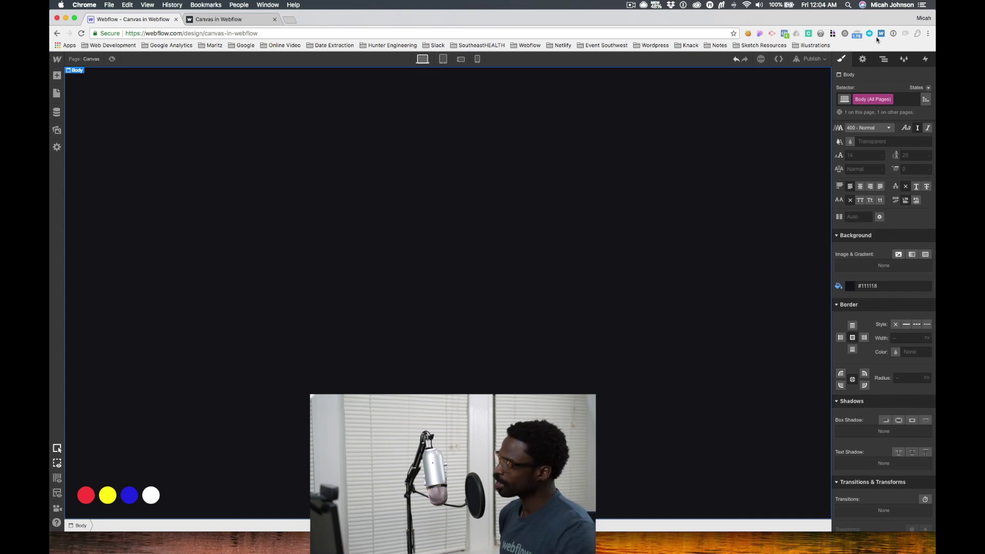
click(884, 59)
click(885, 121)
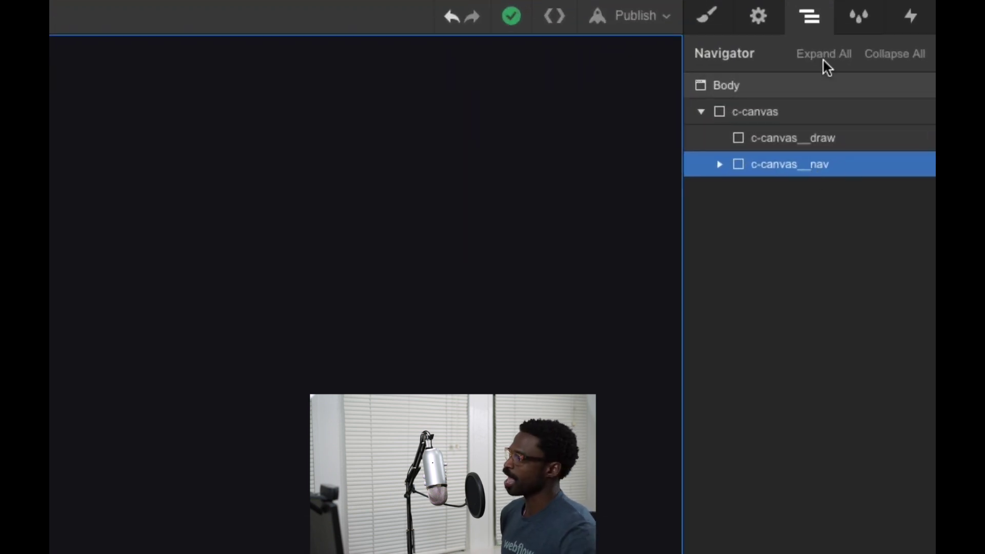
Step: Inspect the c-canvas__nav styles down to Position, then select the red color circle link
click(719, 23)
scroll(771, 303, down, 10)
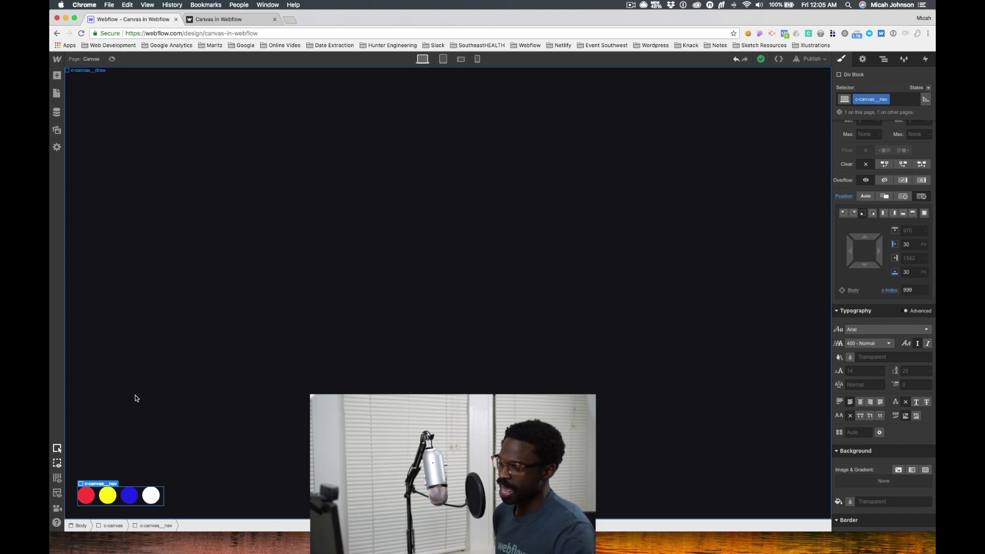
click(86, 497)
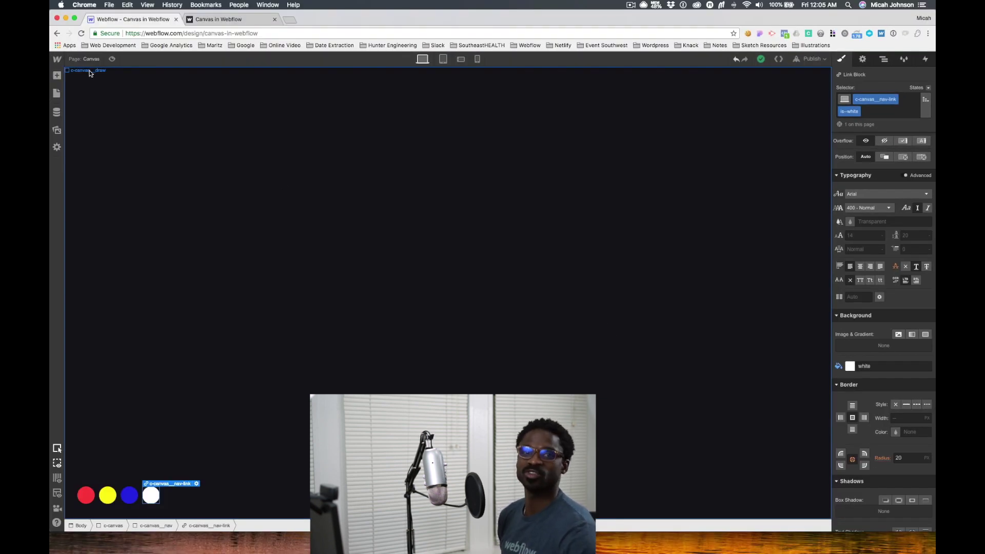
Step: In the Navigator, expand c-canvas__nav-link in the Collection List and select its HTML Embed
click(97, 59)
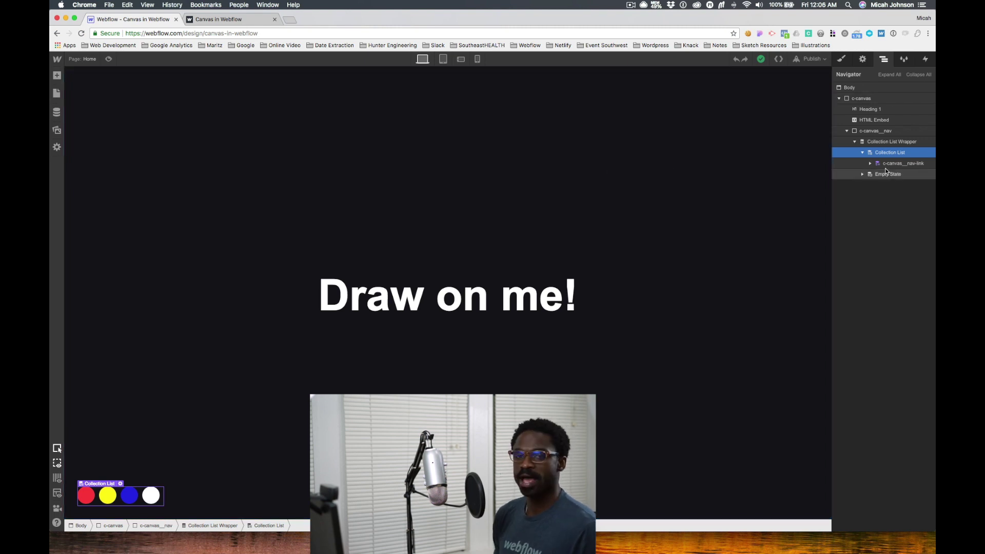
click(881, 130)
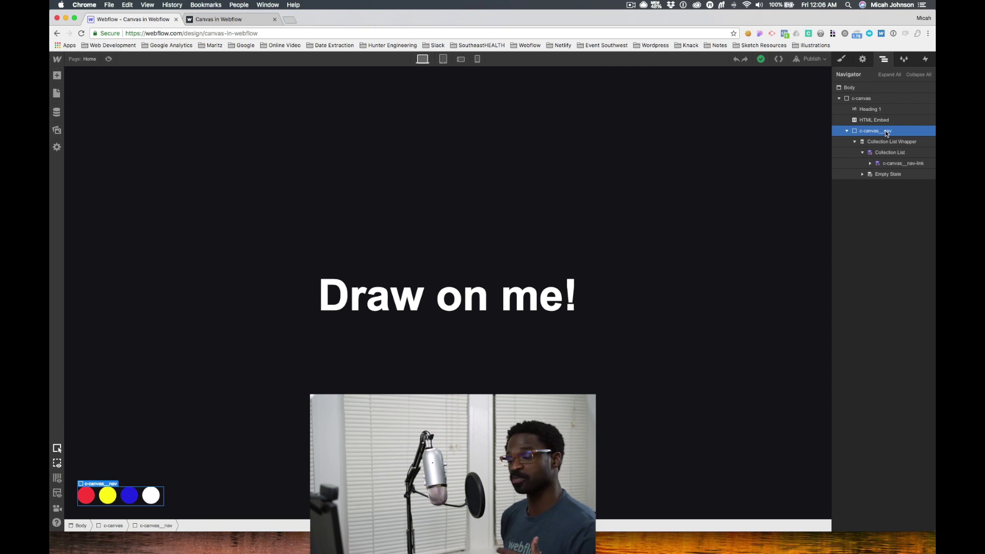
click(886, 162)
click(888, 135)
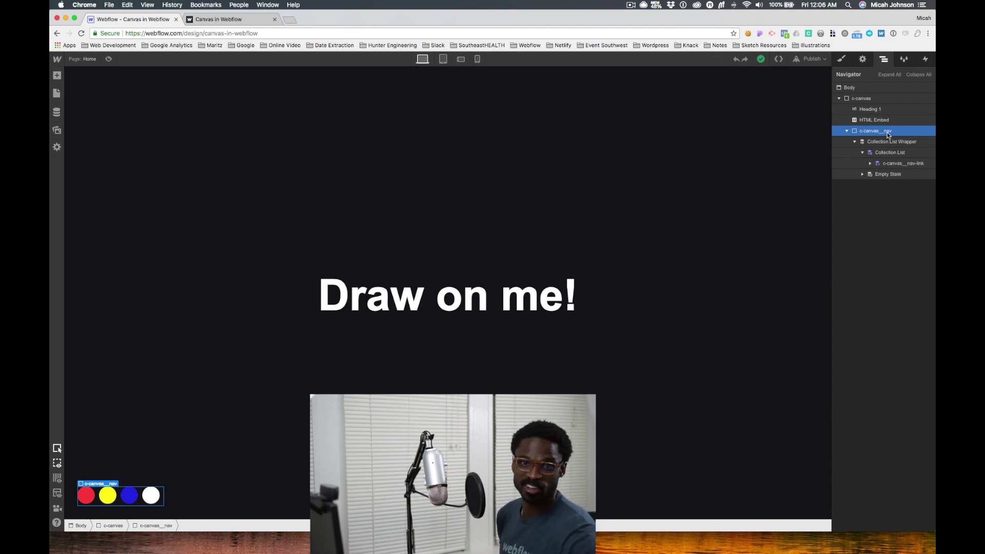
click(903, 165)
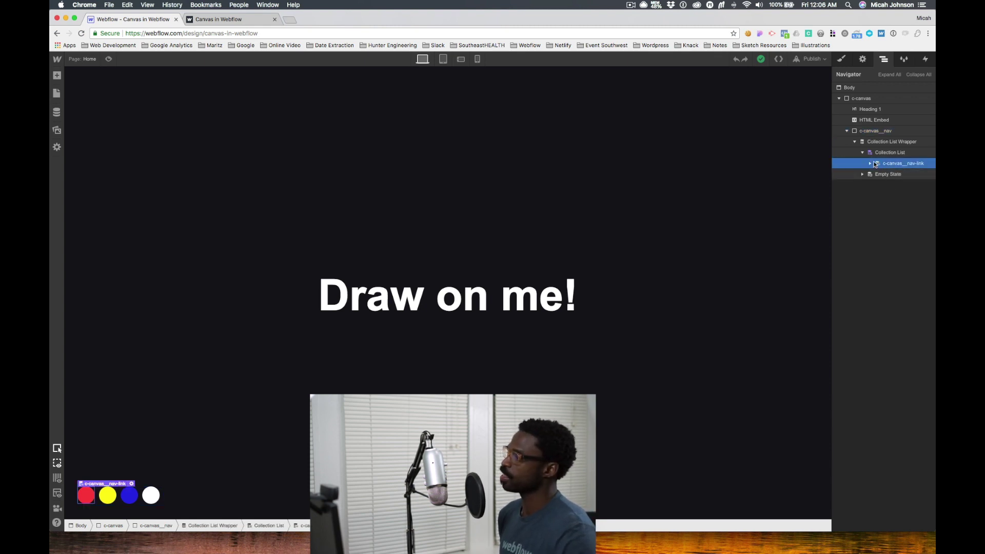
click(871, 164)
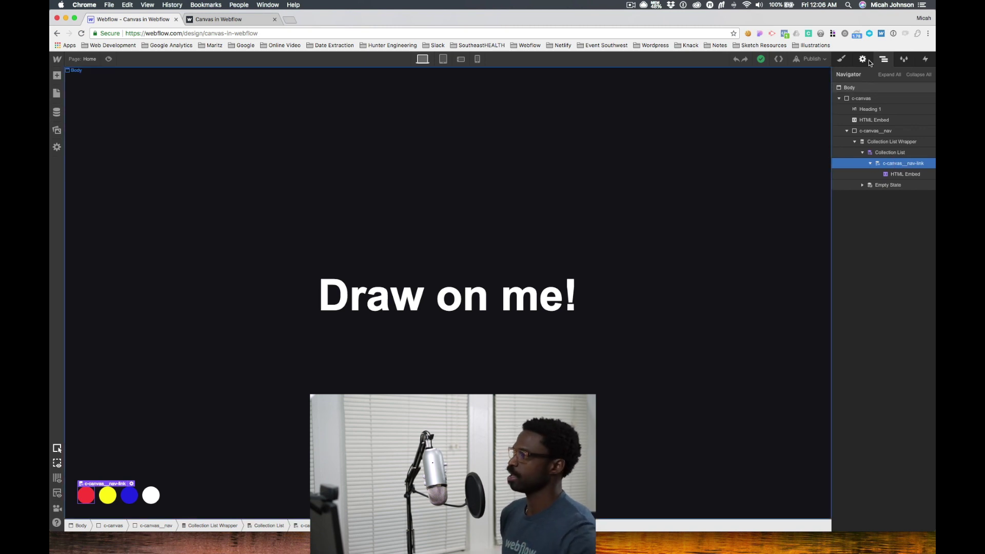
click(894, 174)
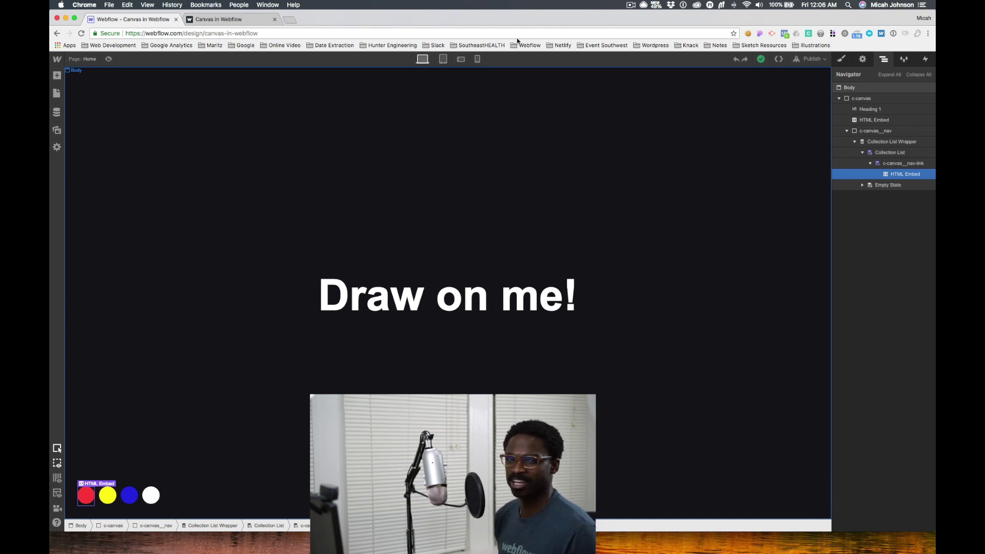
Step: Review the Color Buttons collection settings with its Name, Color and Order fields
click(58, 113)
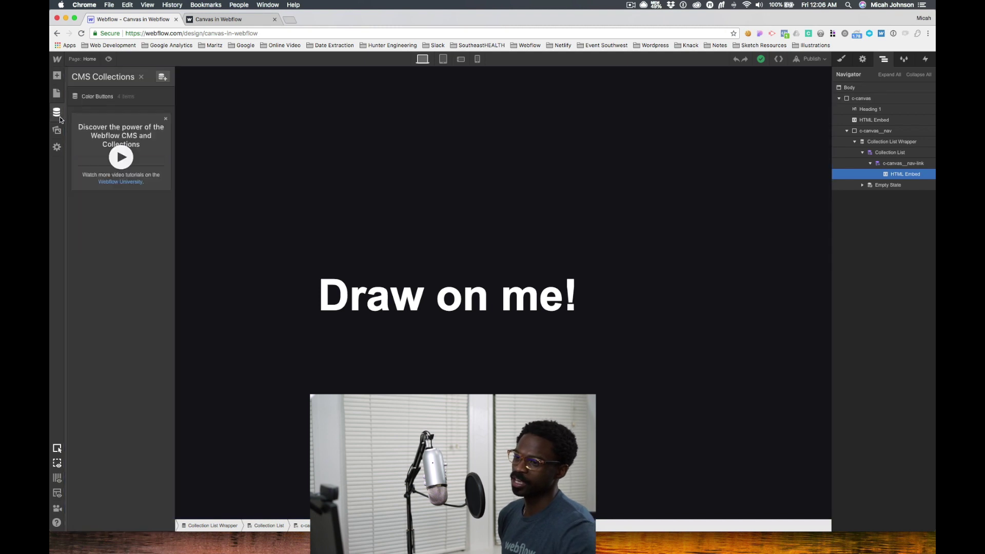
click(110, 100)
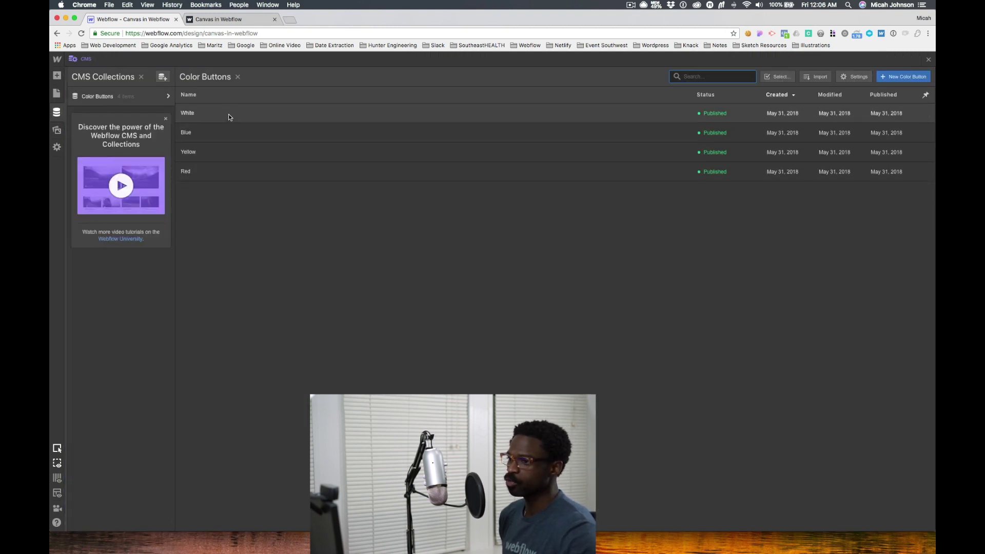
click(168, 96)
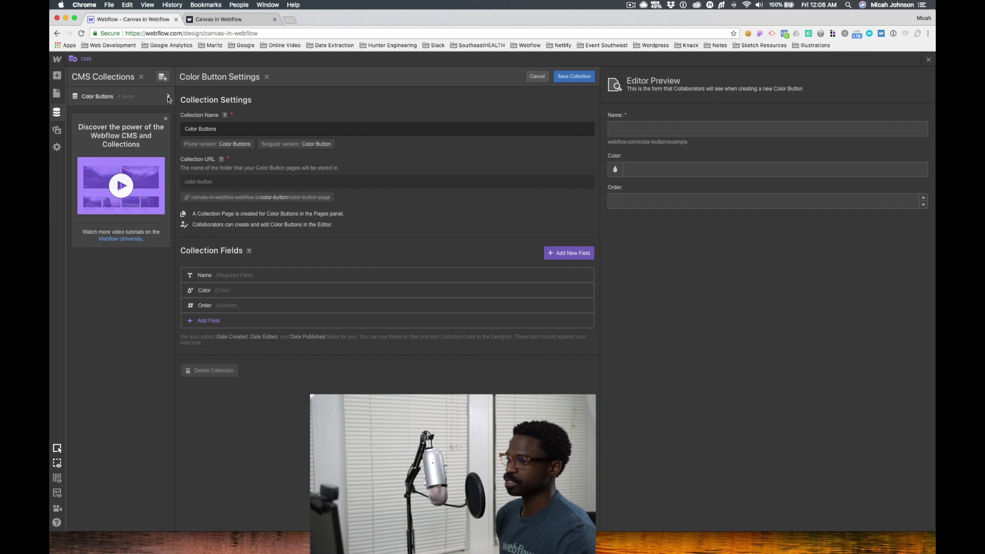
click(167, 97)
click(167, 97)
key(Escape)
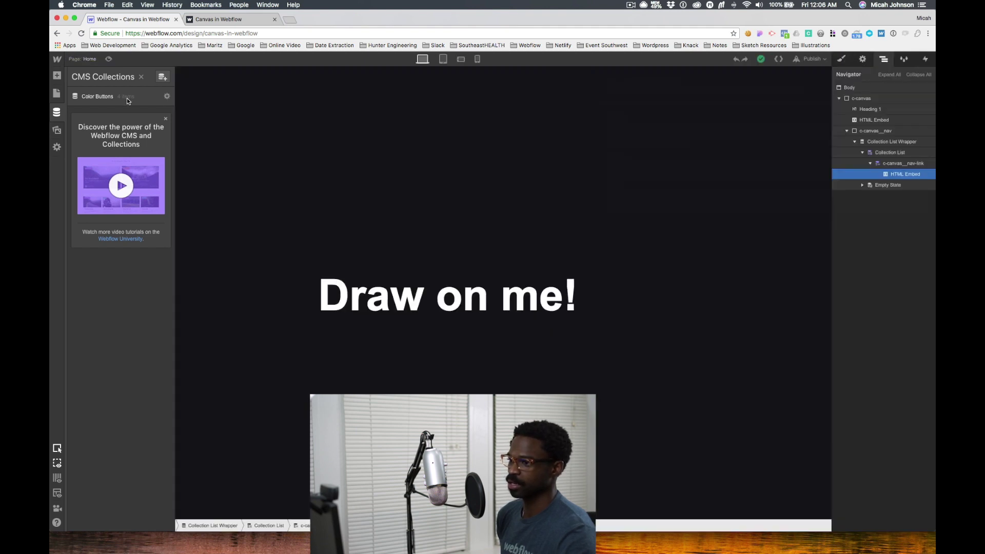
Step: Show the Color Buttons items White, Blue, Yellow and Red
click(127, 98)
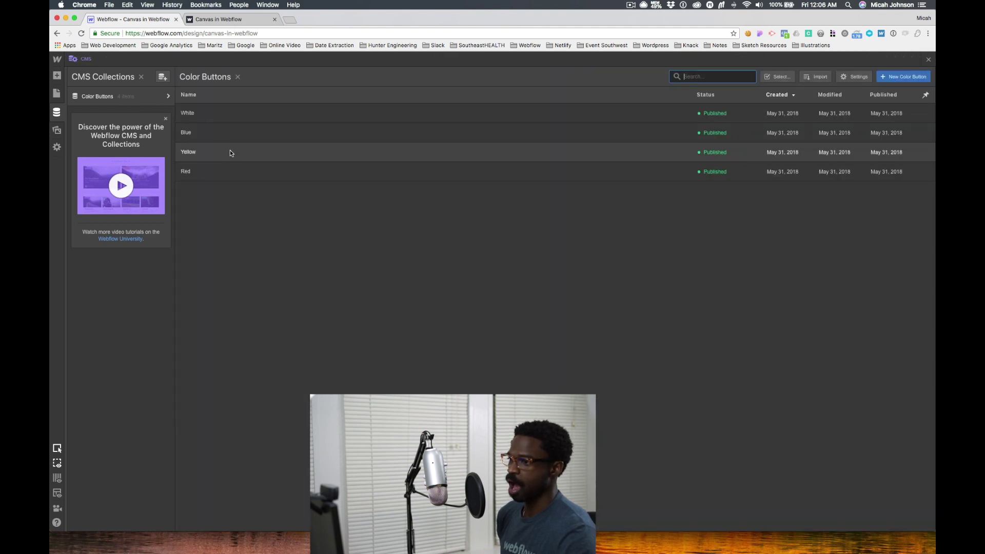
click(928, 59)
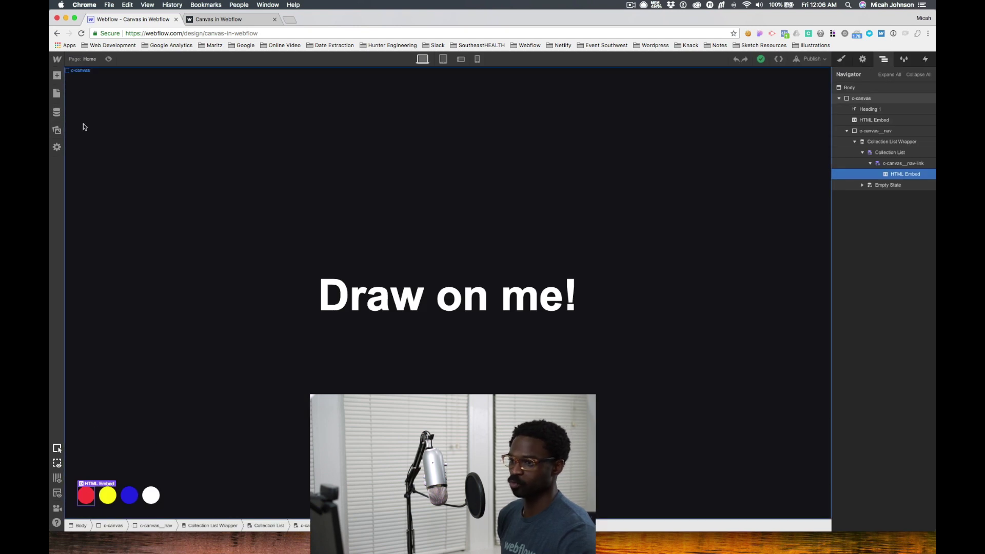
click(59, 113)
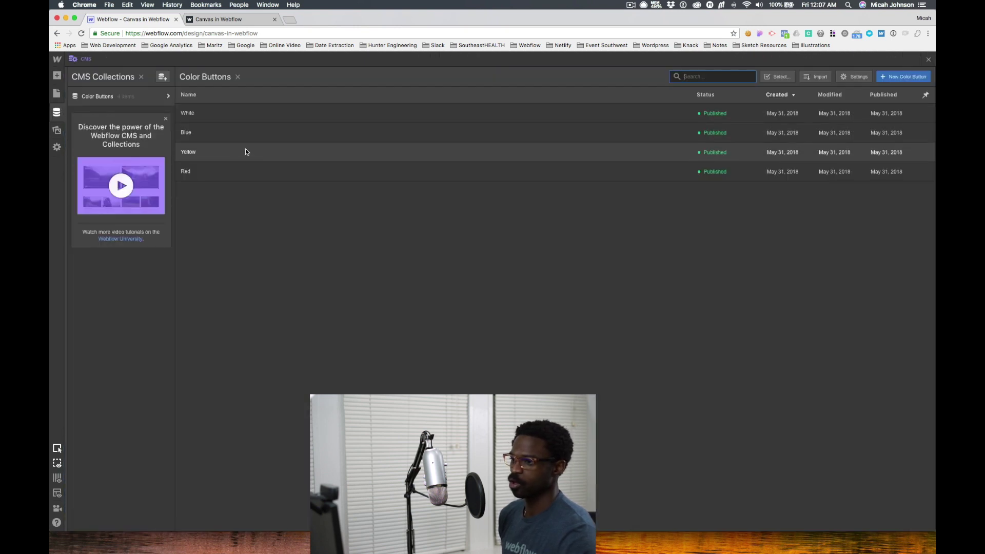
Step: Change the Red item's colour to #ff00e0
click(210, 169)
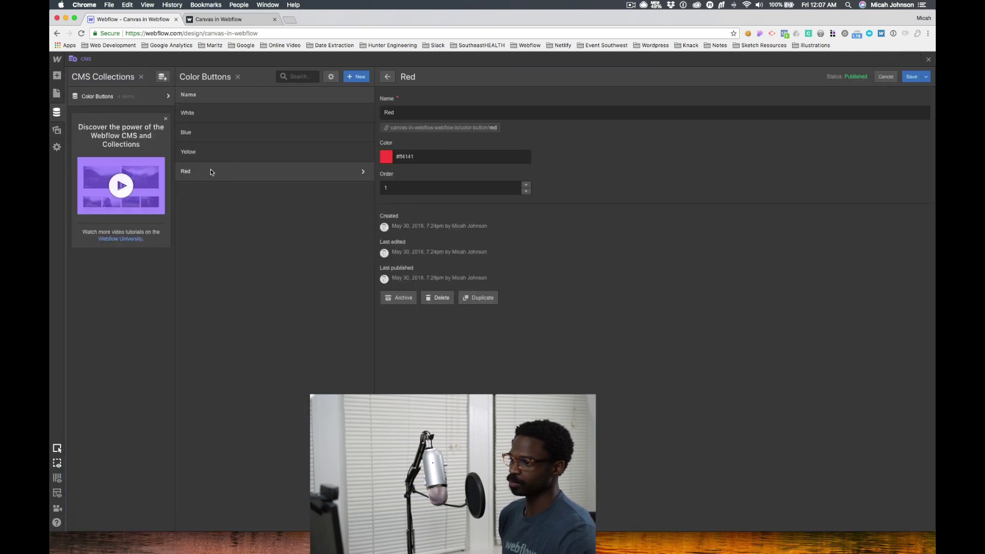
click(385, 158)
mouse_move(420, 198)
mouse_down()
mouse_move(450, 202)
mouse_move(390, 190)
mouse_move(392, 175)
mouse_move(461, 163)
mouse_up()
Step: Rename the item to Pink with slug pink, save, and check the magenta dot on the canvas
double_click(390, 112)
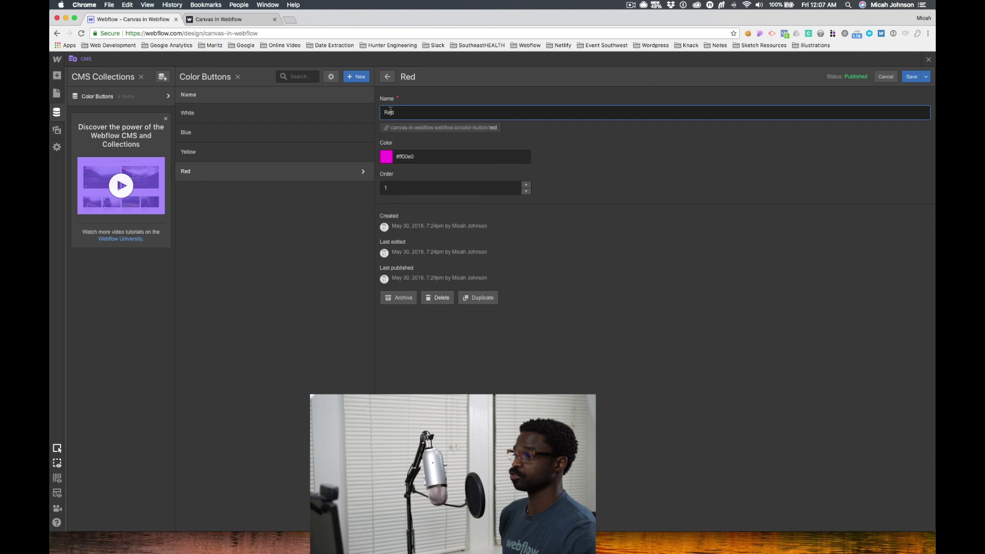
text(Pink)
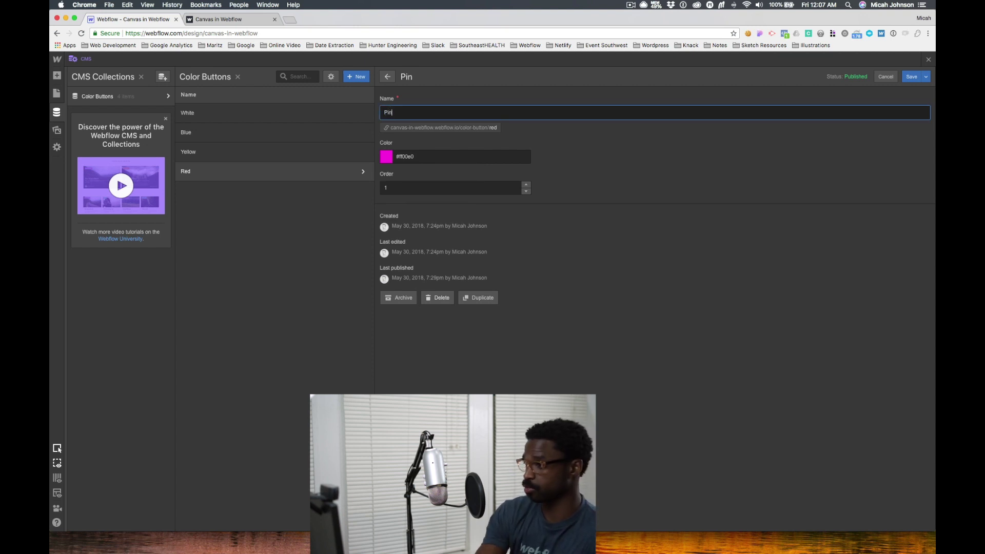
click(500, 128)
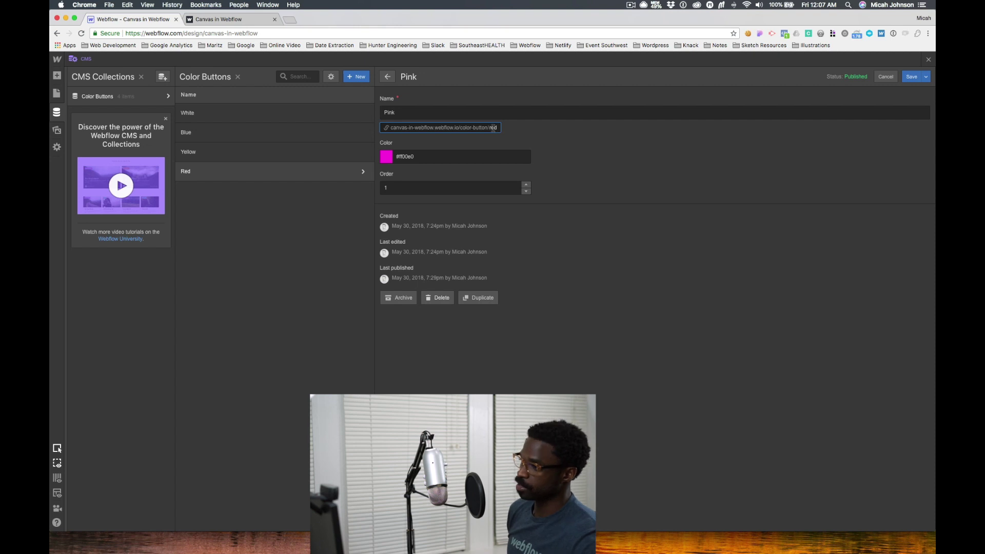
text(pink)
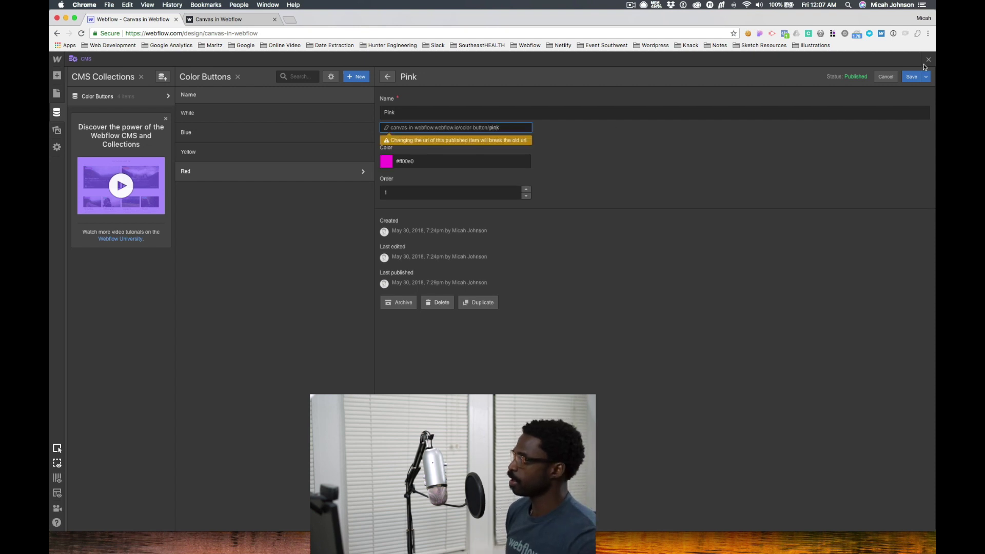
click(912, 77)
click(929, 60)
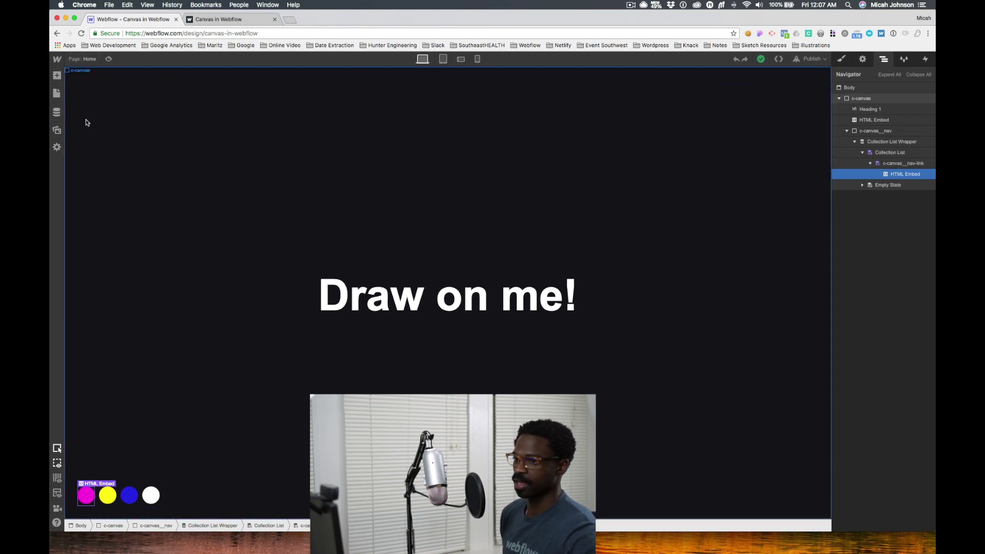
click(60, 113)
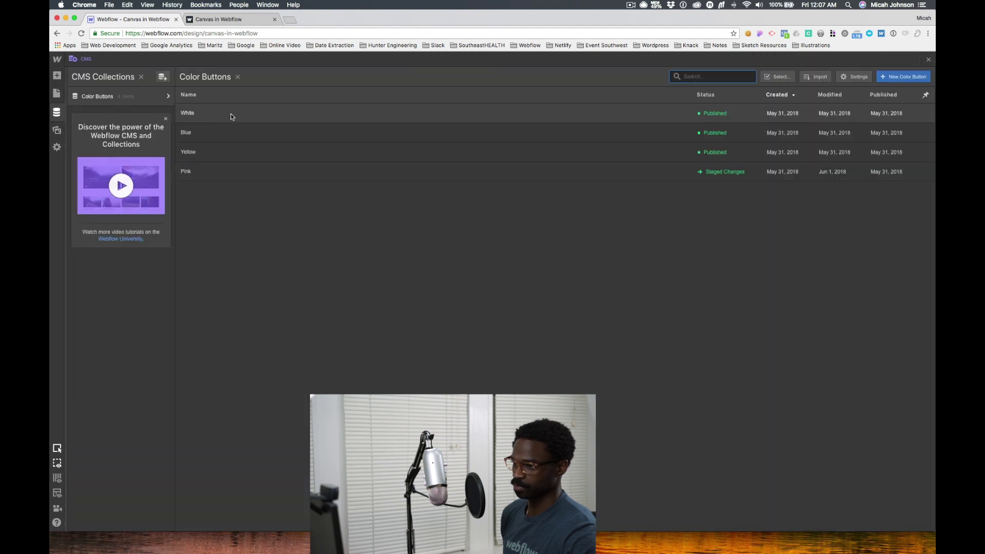
Step: Rename the Pink item to Red and change its slug to red
click(219, 174)
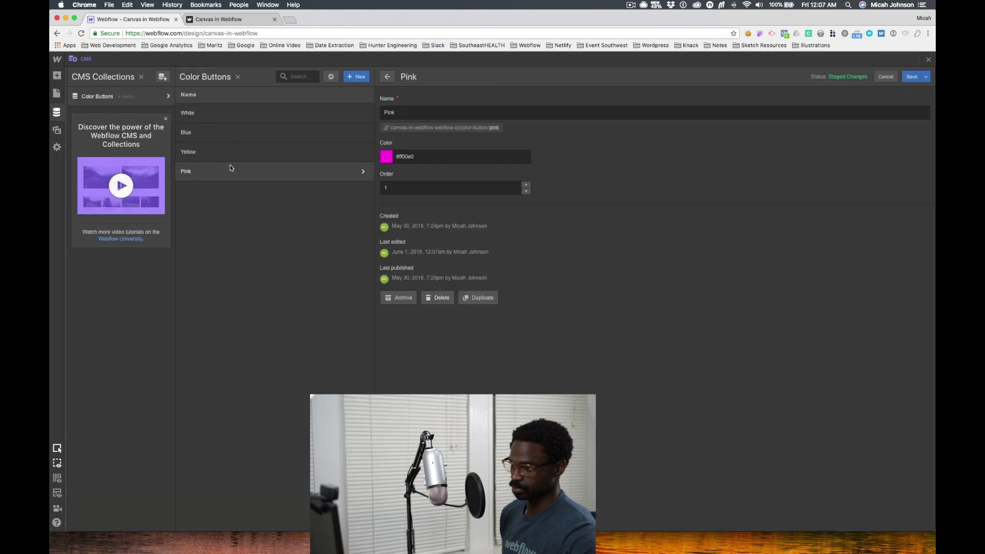
double_click(390, 111)
text(Red)
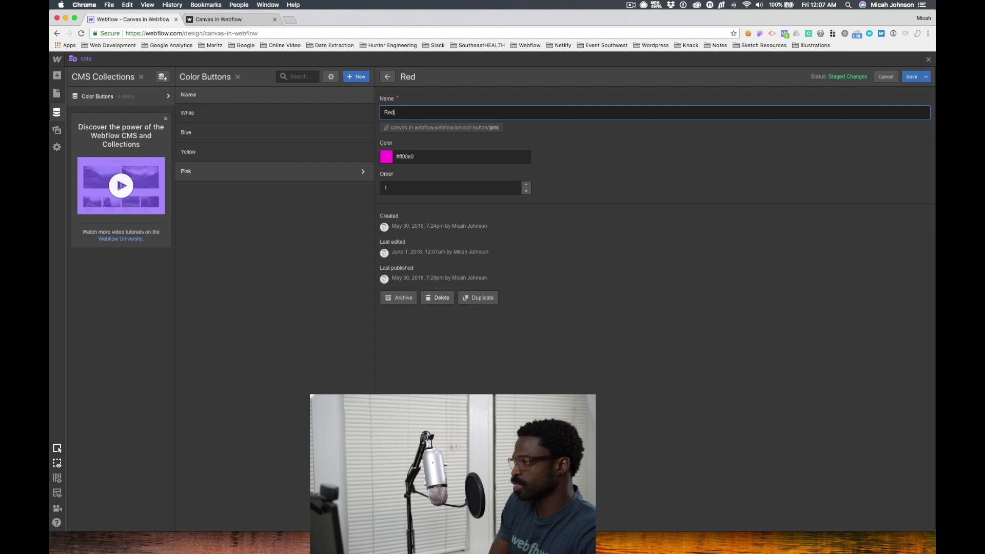
click(494, 127)
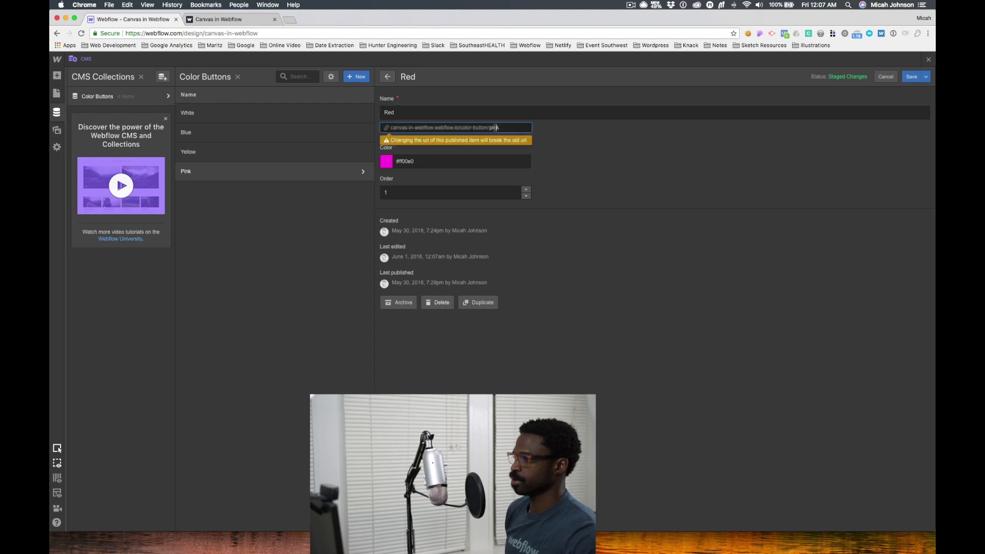
double_click(494, 128)
text(red)
click(568, 136)
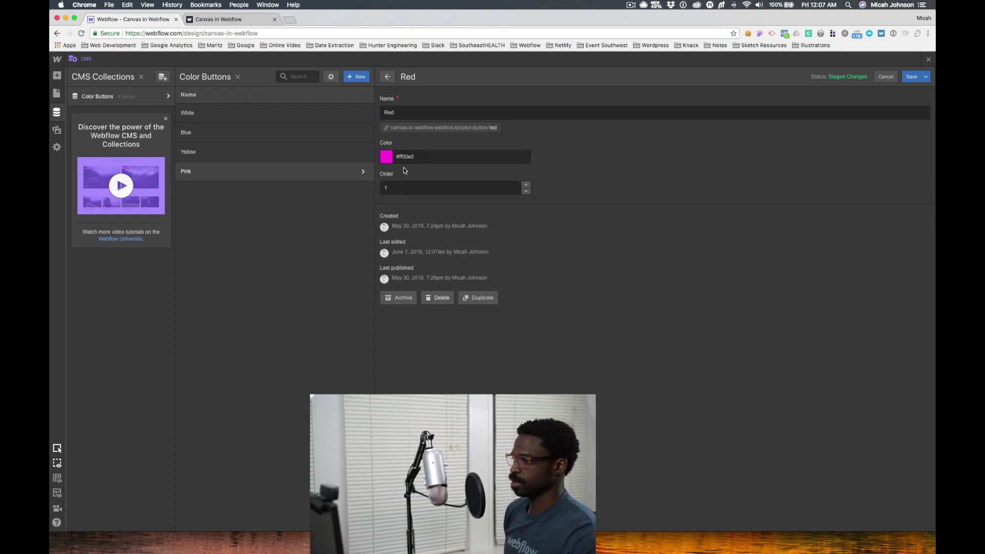
Step: Set the item's colour back to red (#ec353d) and save it
click(390, 160)
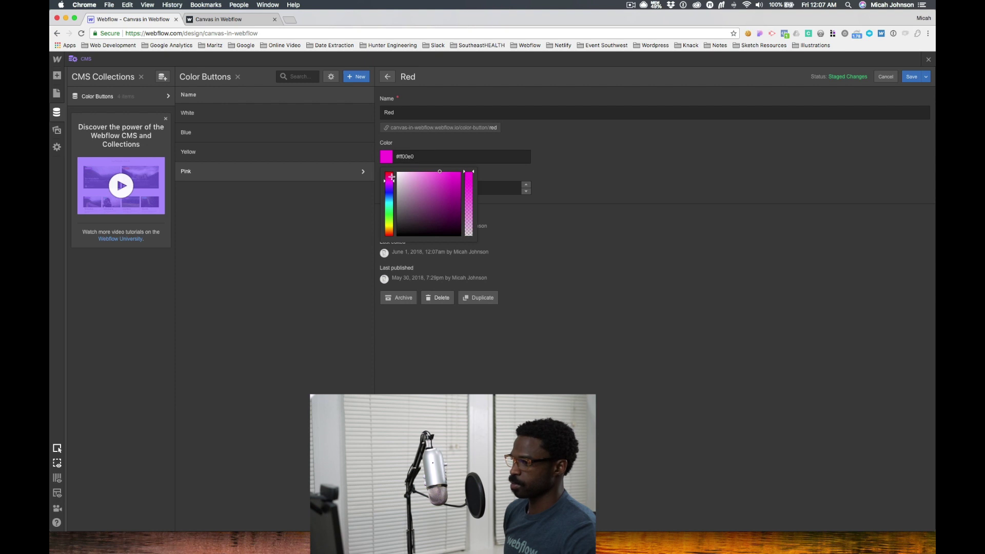
drag(392, 177, 390, 173)
drag(450, 180, 446, 176)
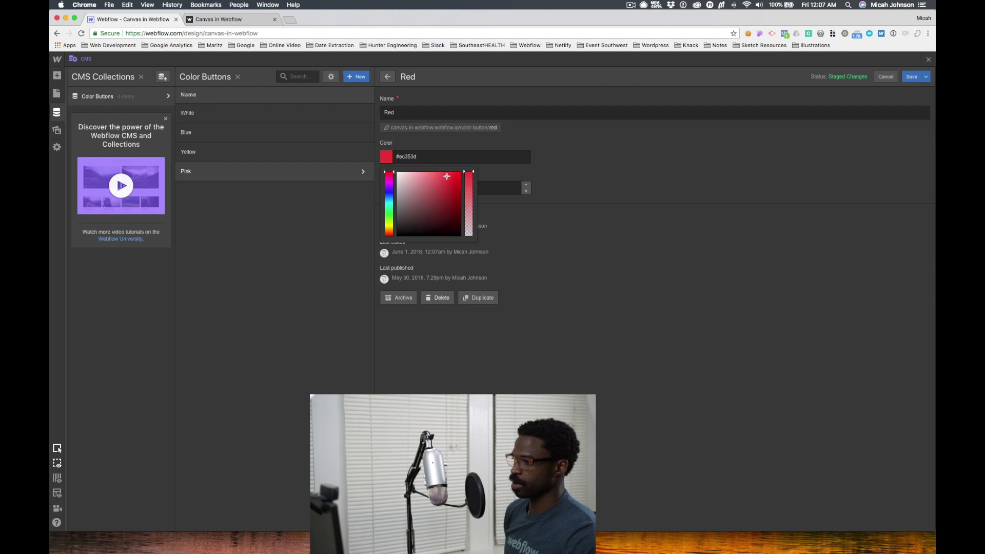
click(911, 76)
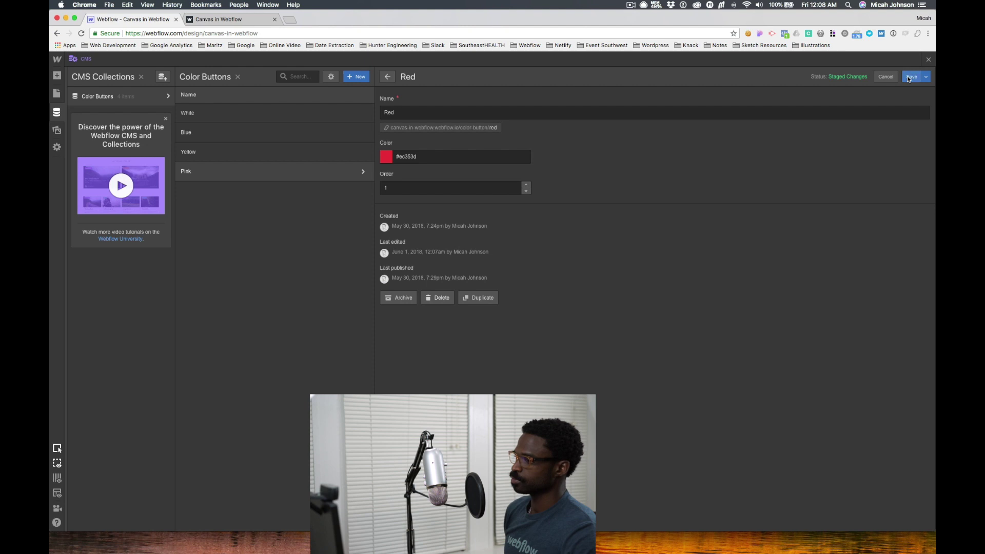
click(929, 60)
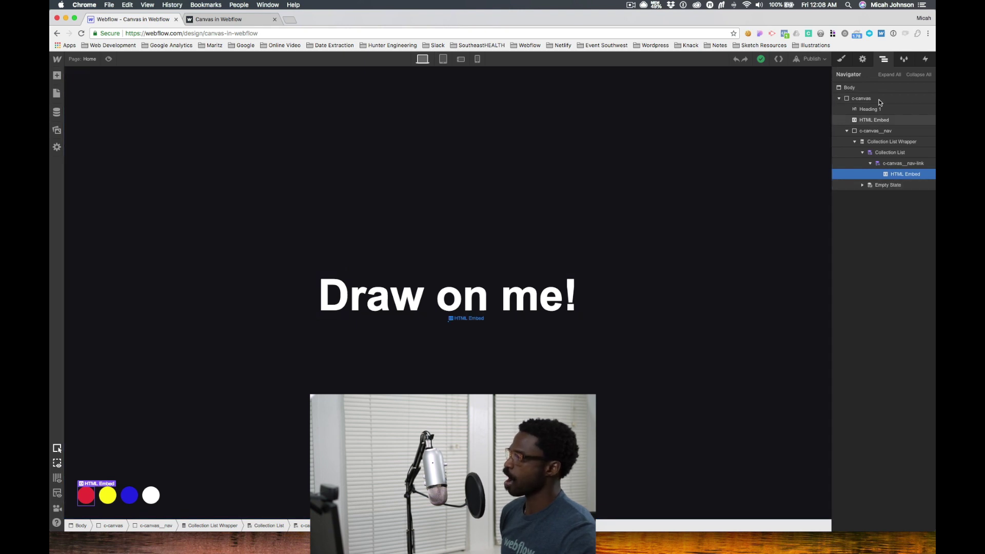
Step: View the HTML Embed's code, where background-color comes from the Color field
click(866, 61)
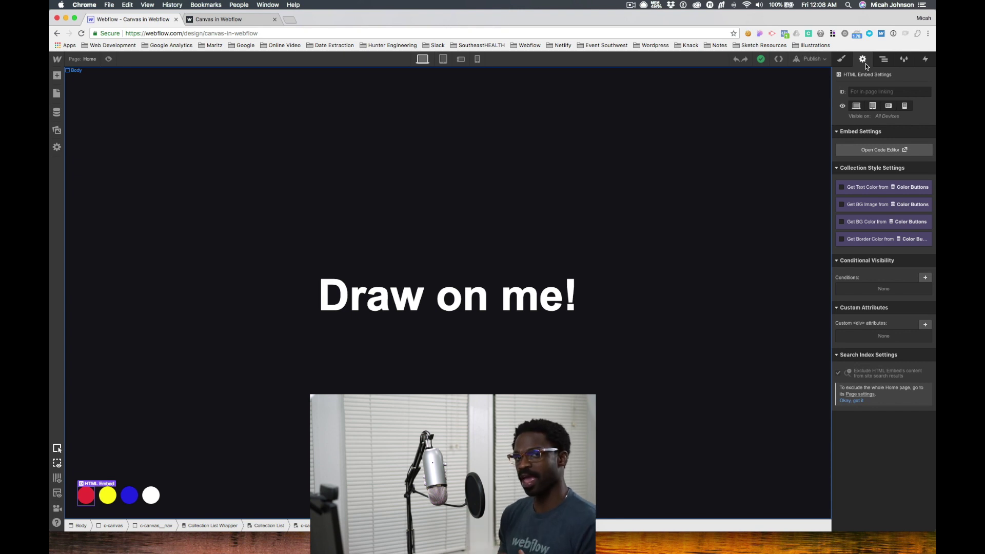
click(909, 151)
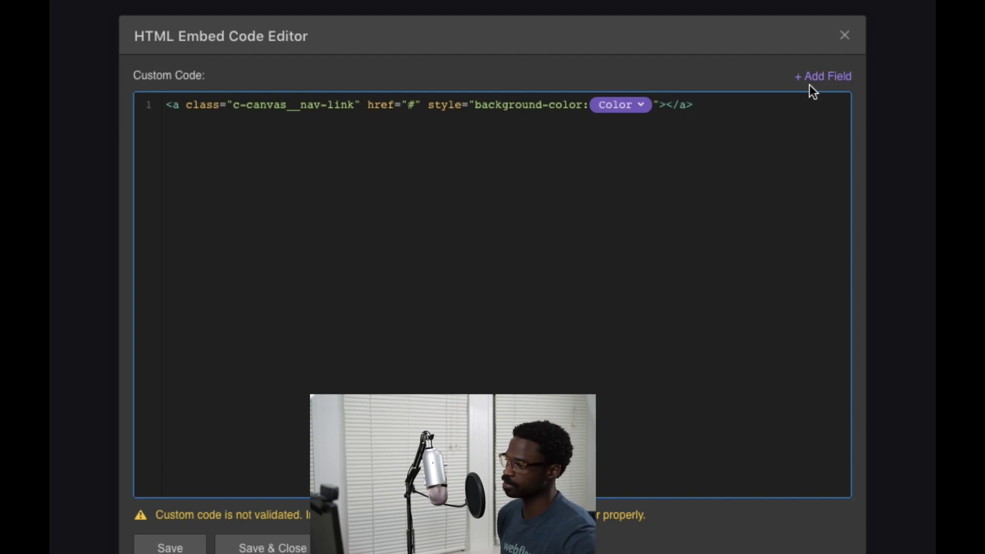
click(845, 36)
Step: Go to Project Settings > Custom Code to view the footer canvas drawing script
click(57, 62)
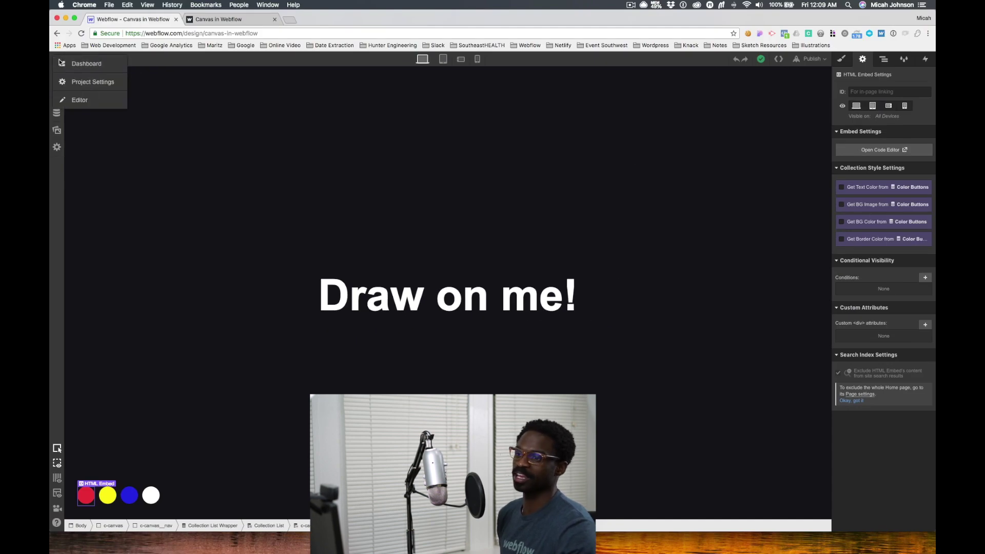
click(102, 83)
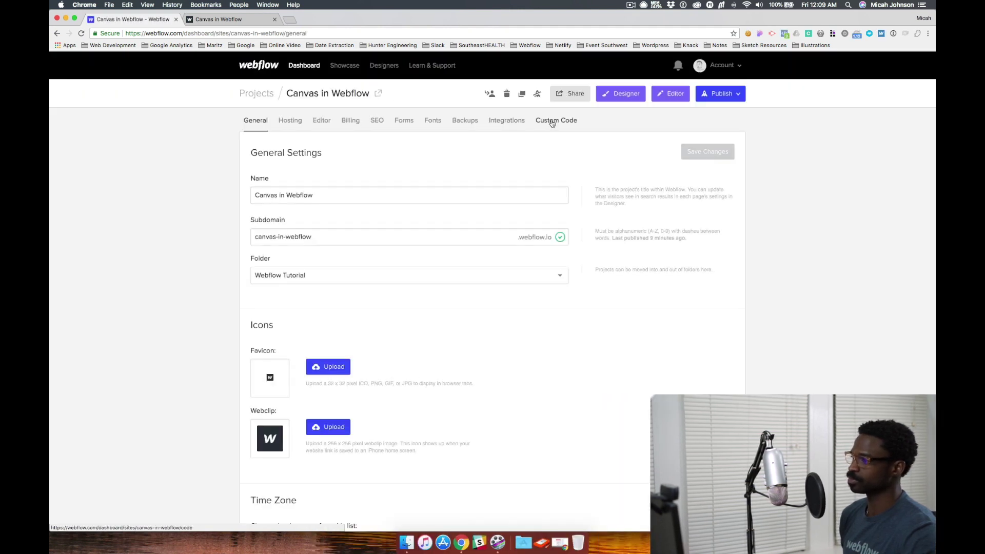
click(551, 124)
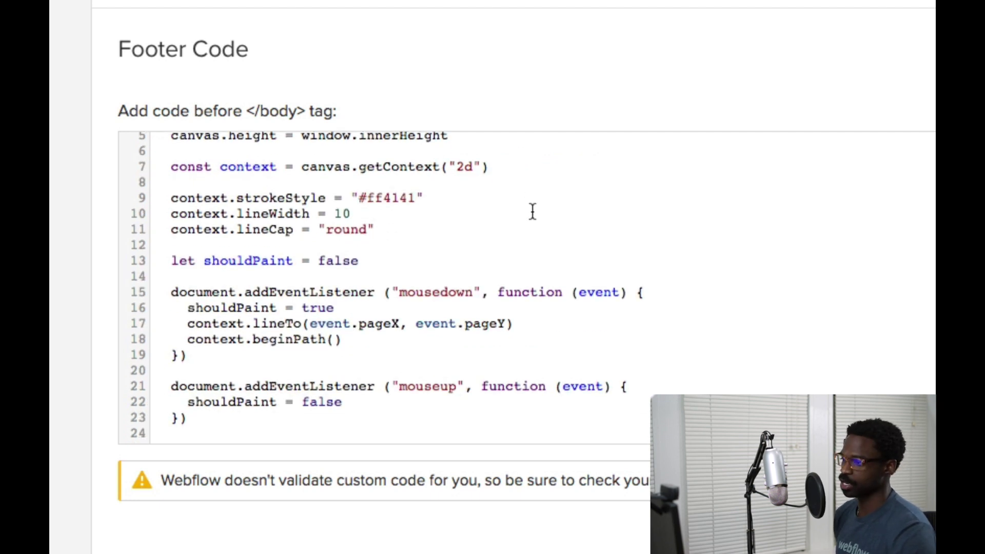
scroll(532, 211, up, 2)
Step: Review the footer script, copy its ff4141 stroke colour, and save the custom code
scroll(537, 165, down, 6)
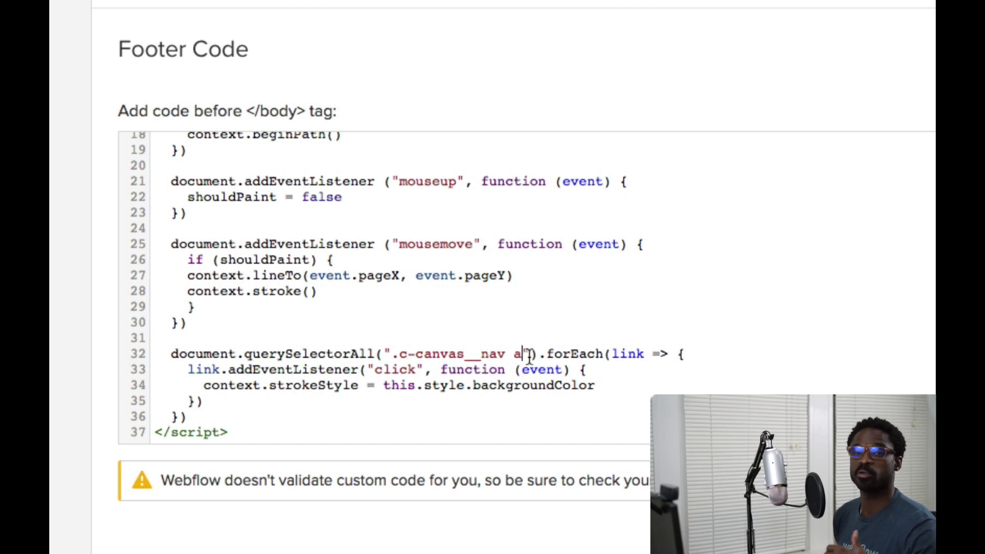
scroll(415, 391, up, 6)
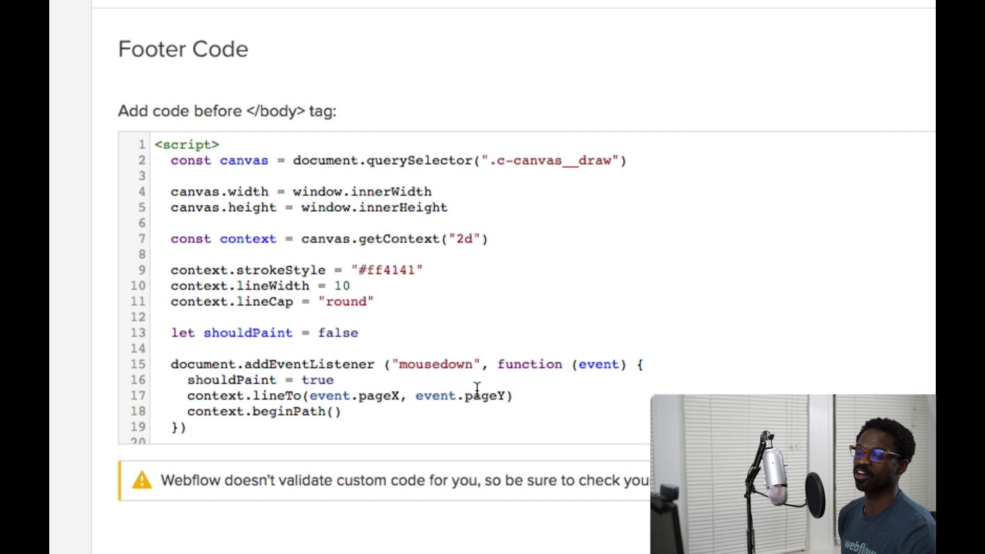
double_click(396, 270)
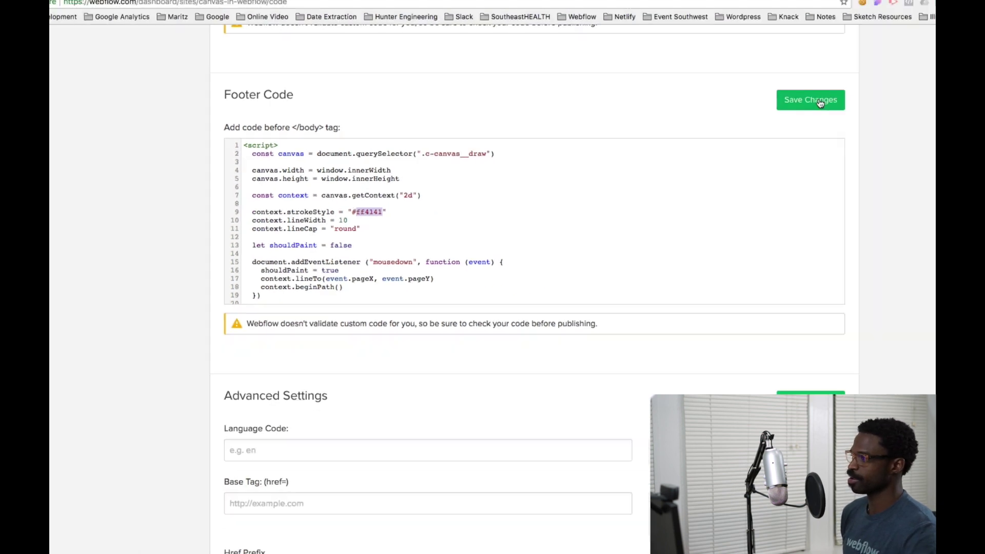
click(820, 103)
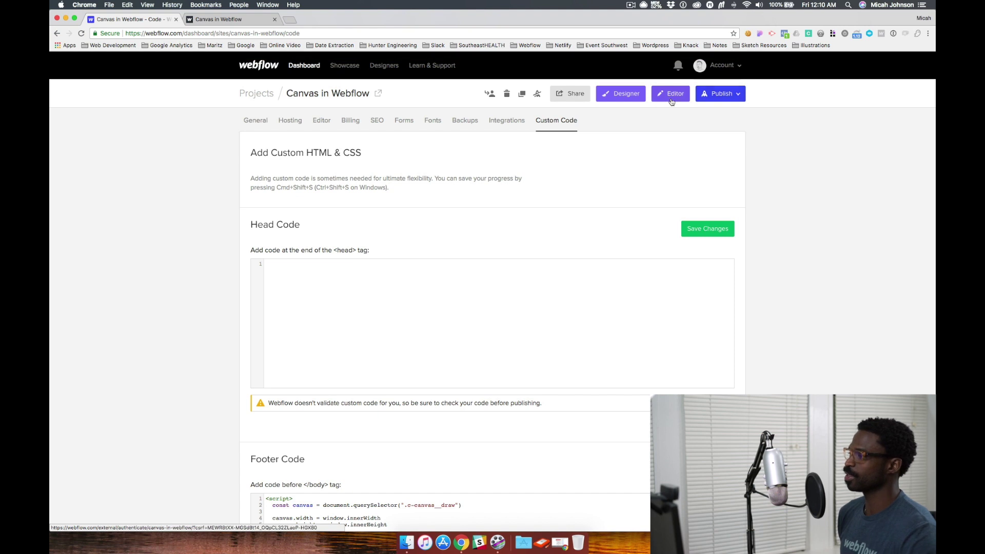
Step: Back in the Designer, set the Red Color Buttons item's colour to #ff4141 and save
click(623, 94)
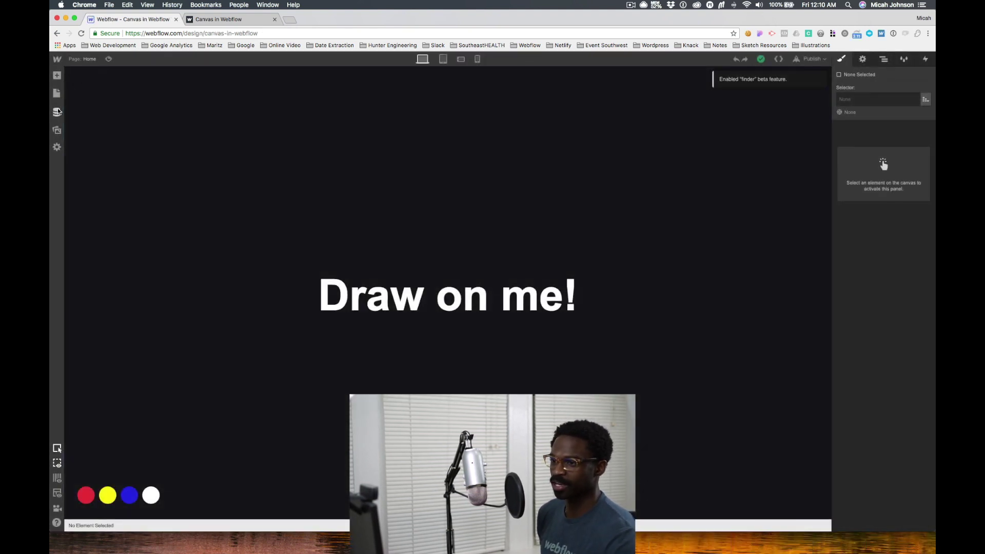
click(127, 98)
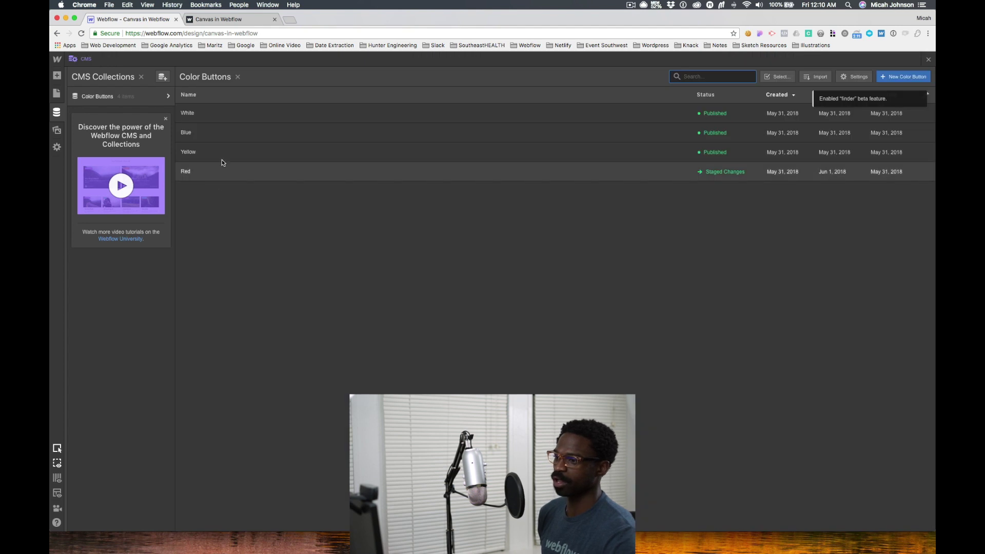
click(203, 170)
double_click(407, 157)
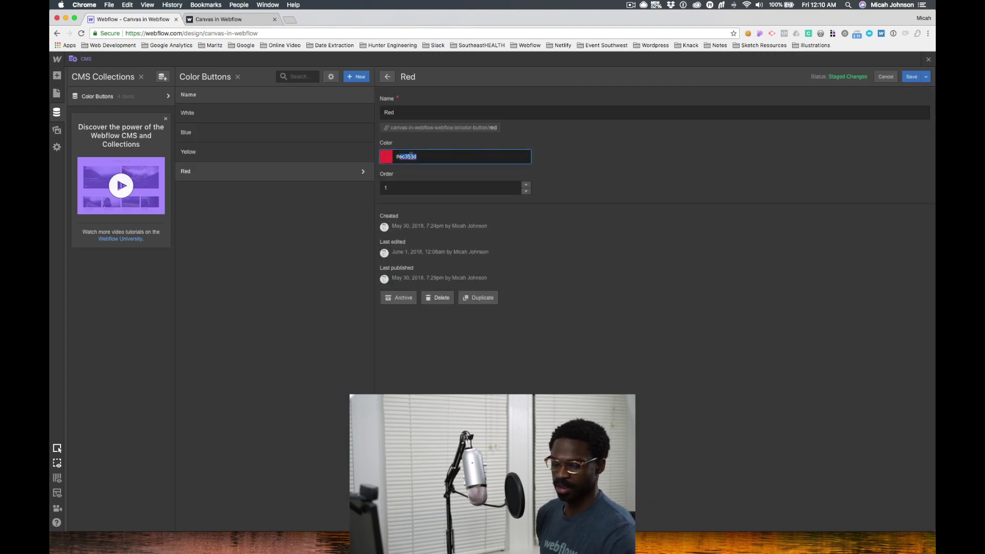
text(ff4141)
click(906, 80)
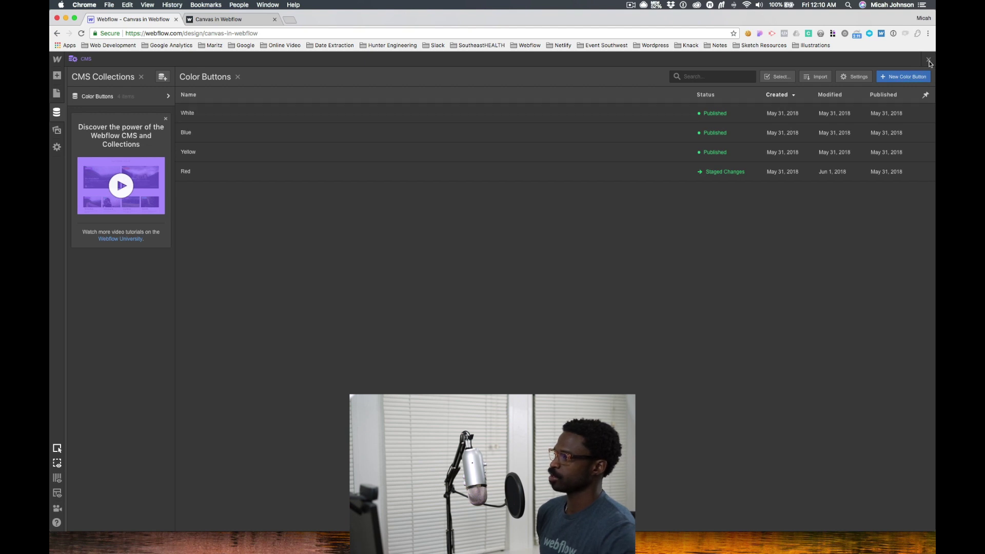
click(929, 61)
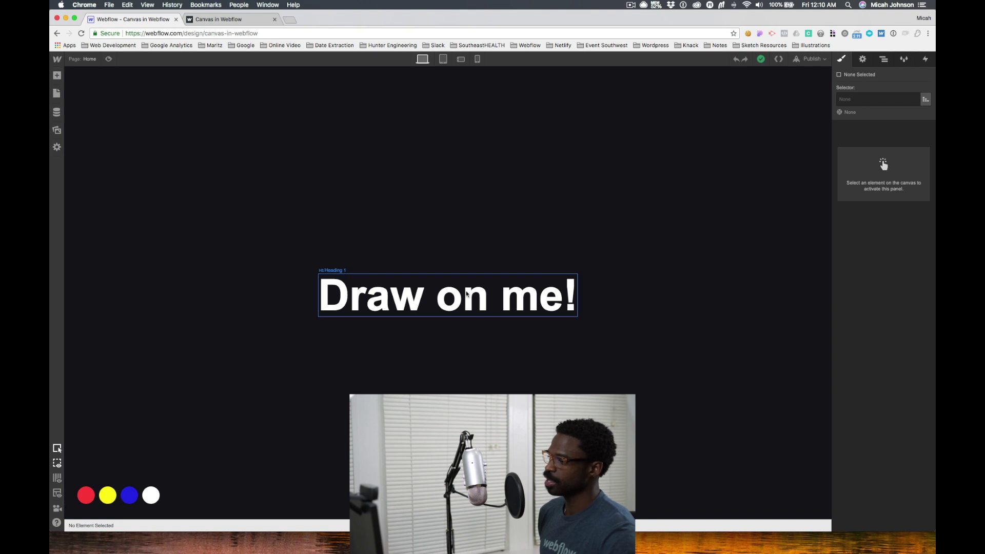
Step: Inspect the 'Draw on me!' heading and the c-canvas wrapper's structure and styles
click(883, 59)
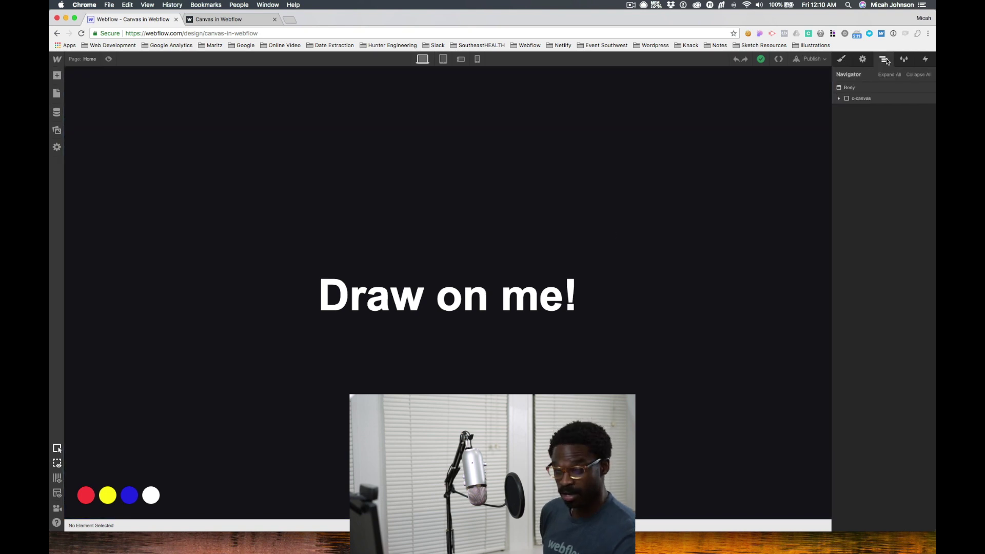
click(426, 309)
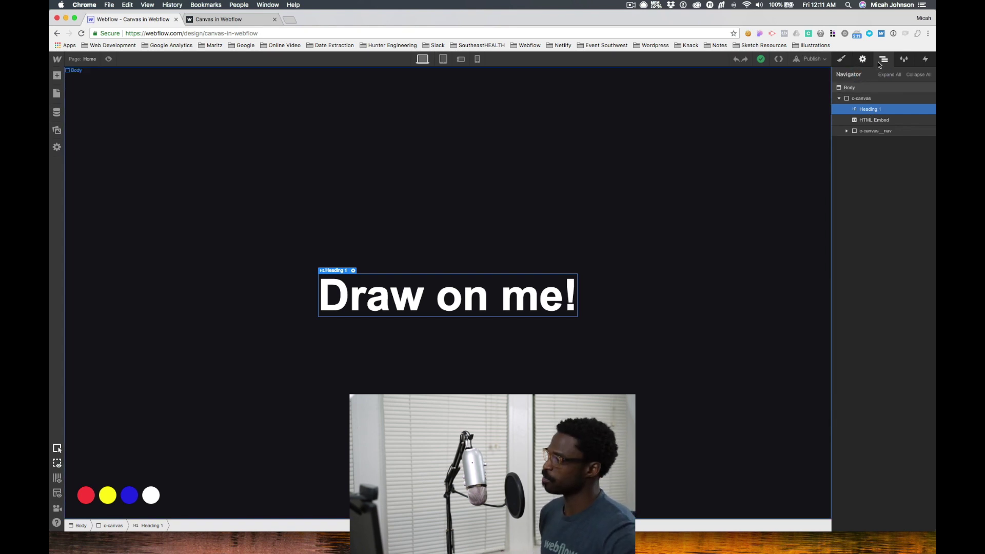
click(879, 100)
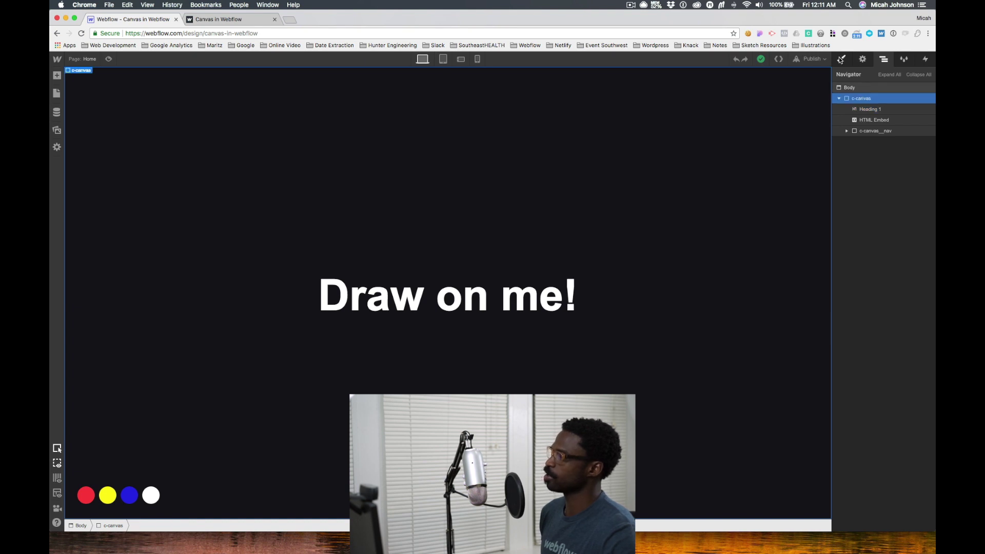
click(841, 59)
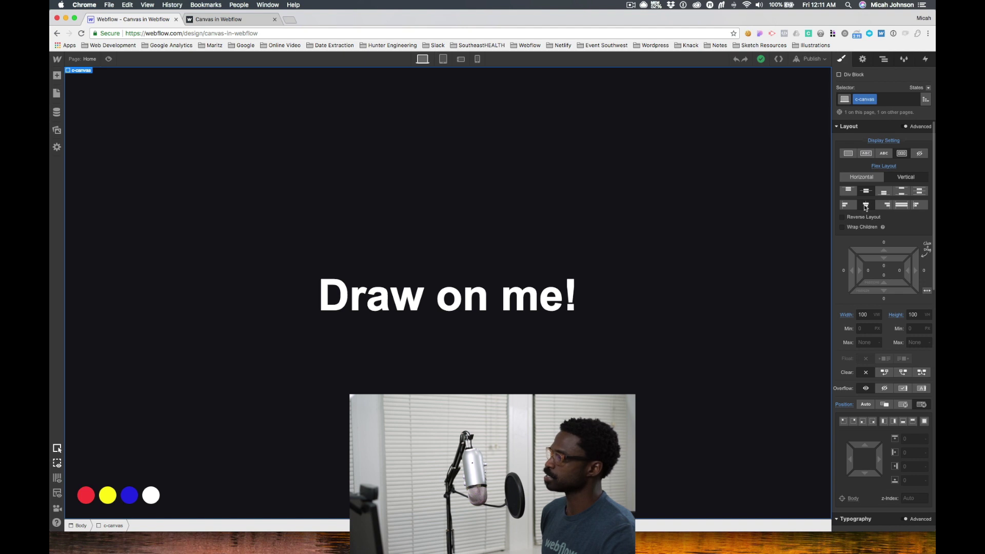
Step: Publish the site to canvas-in-webflow.webflow.io and bring up the live page
click(884, 59)
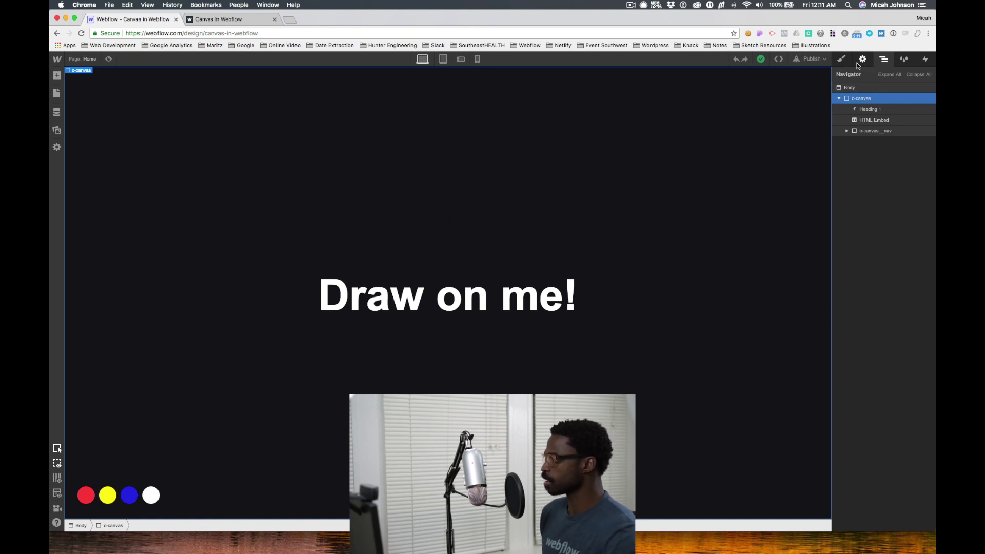
click(810, 59)
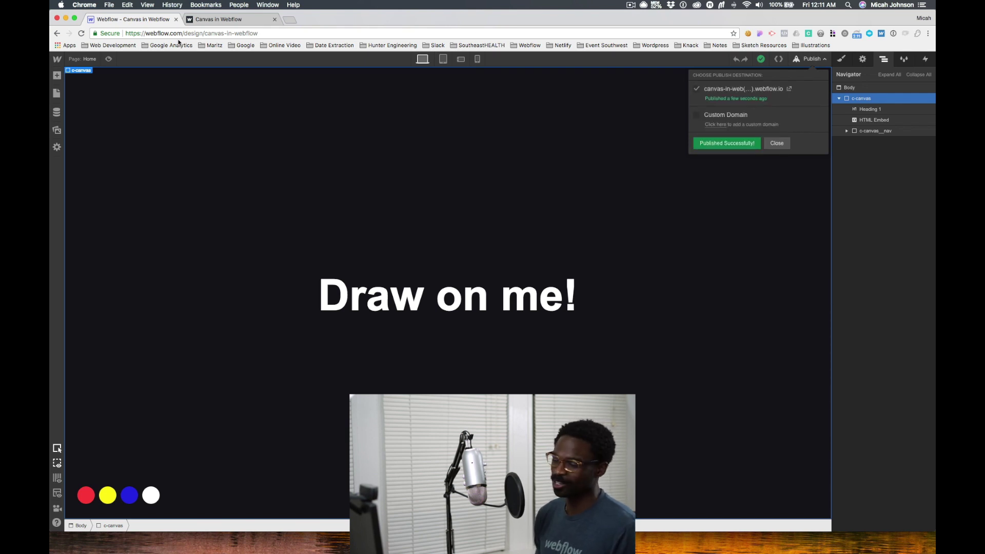
click(224, 23)
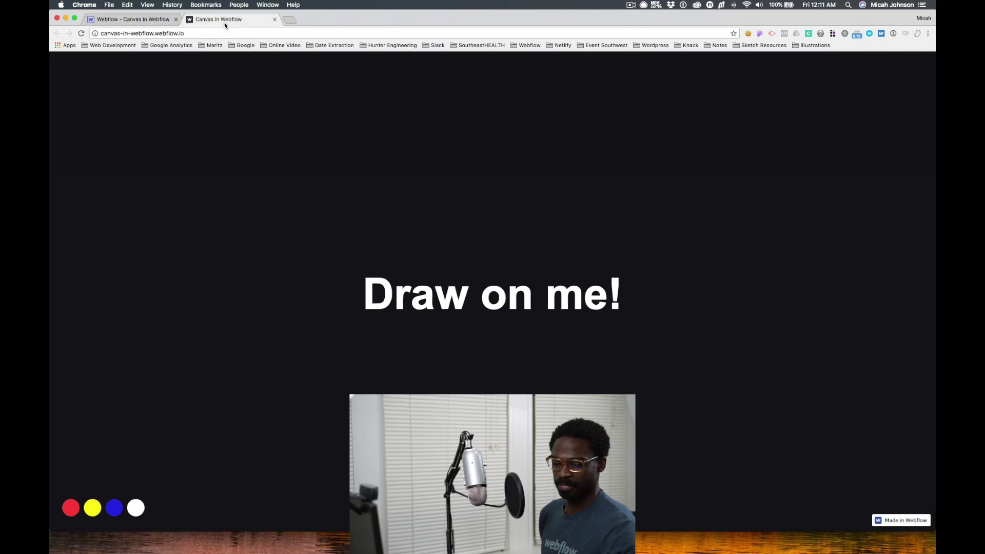
Step: Draw three red freehand strokes around and under the 'Draw on me!' heading
mouse_move(690, 236)
mouse_down()
mouse_move(659, 213)
mouse_move(709, 382)
mouse_move(717, 299)
mouse_up()
drag(652, 266, 310, 298)
mouse_move(160, 344)
mouse_down()
mouse_move(157, 308)
mouse_move(614, 308)
mouse_move(341, 385)
mouse_up()
Step: Switch the drawing colour to blue and draw three blue strokes across the page
click(114, 508)
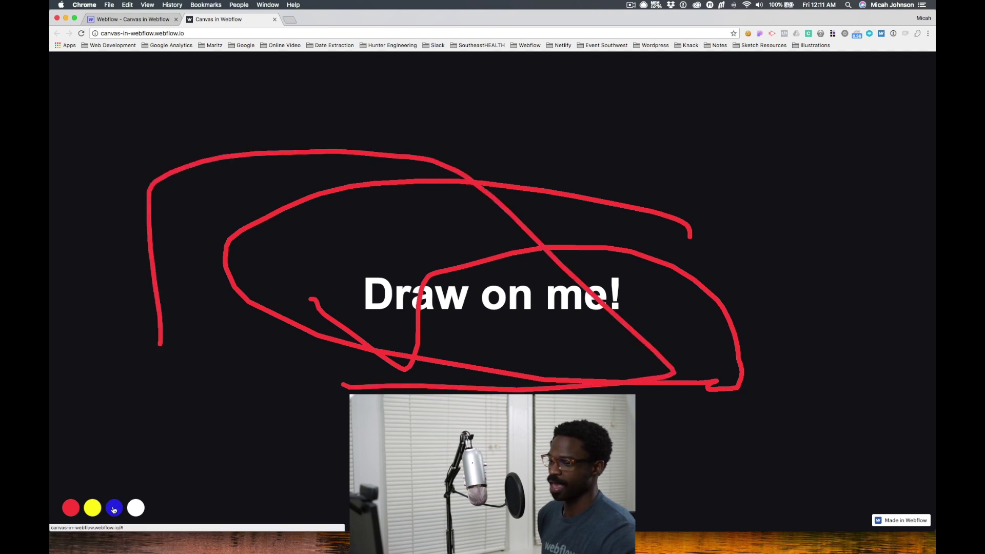
mouse_move(115, 329)
mouse_down()
mouse_move(194, 160)
mouse_move(349, 455)
mouse_up()
mouse_move(605, 461)
mouse_down()
mouse_move(541, 290)
mouse_move(627, 166)
mouse_move(644, 160)
mouse_up()
mouse_move(698, 133)
mouse_down()
mouse_move(751, 219)
mouse_move(742, 348)
mouse_up()
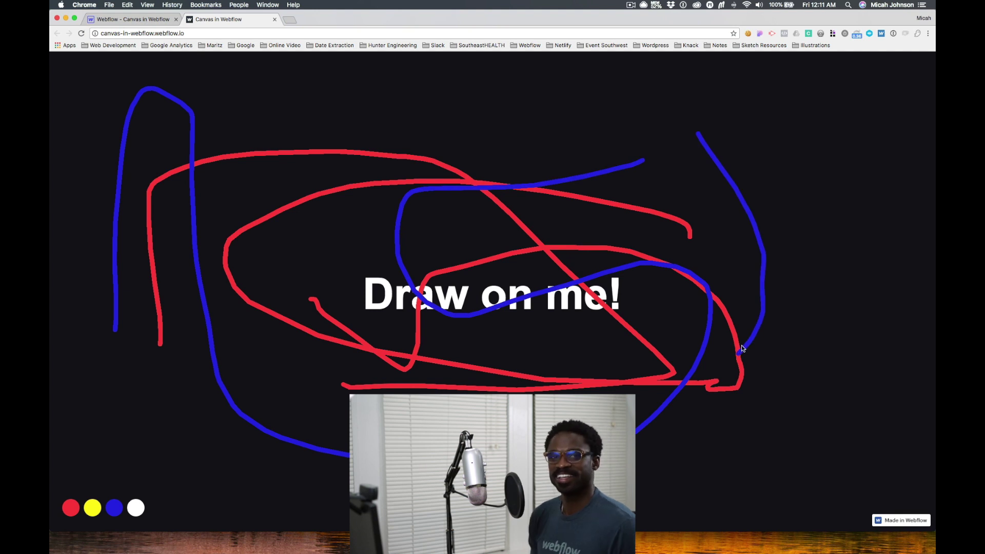